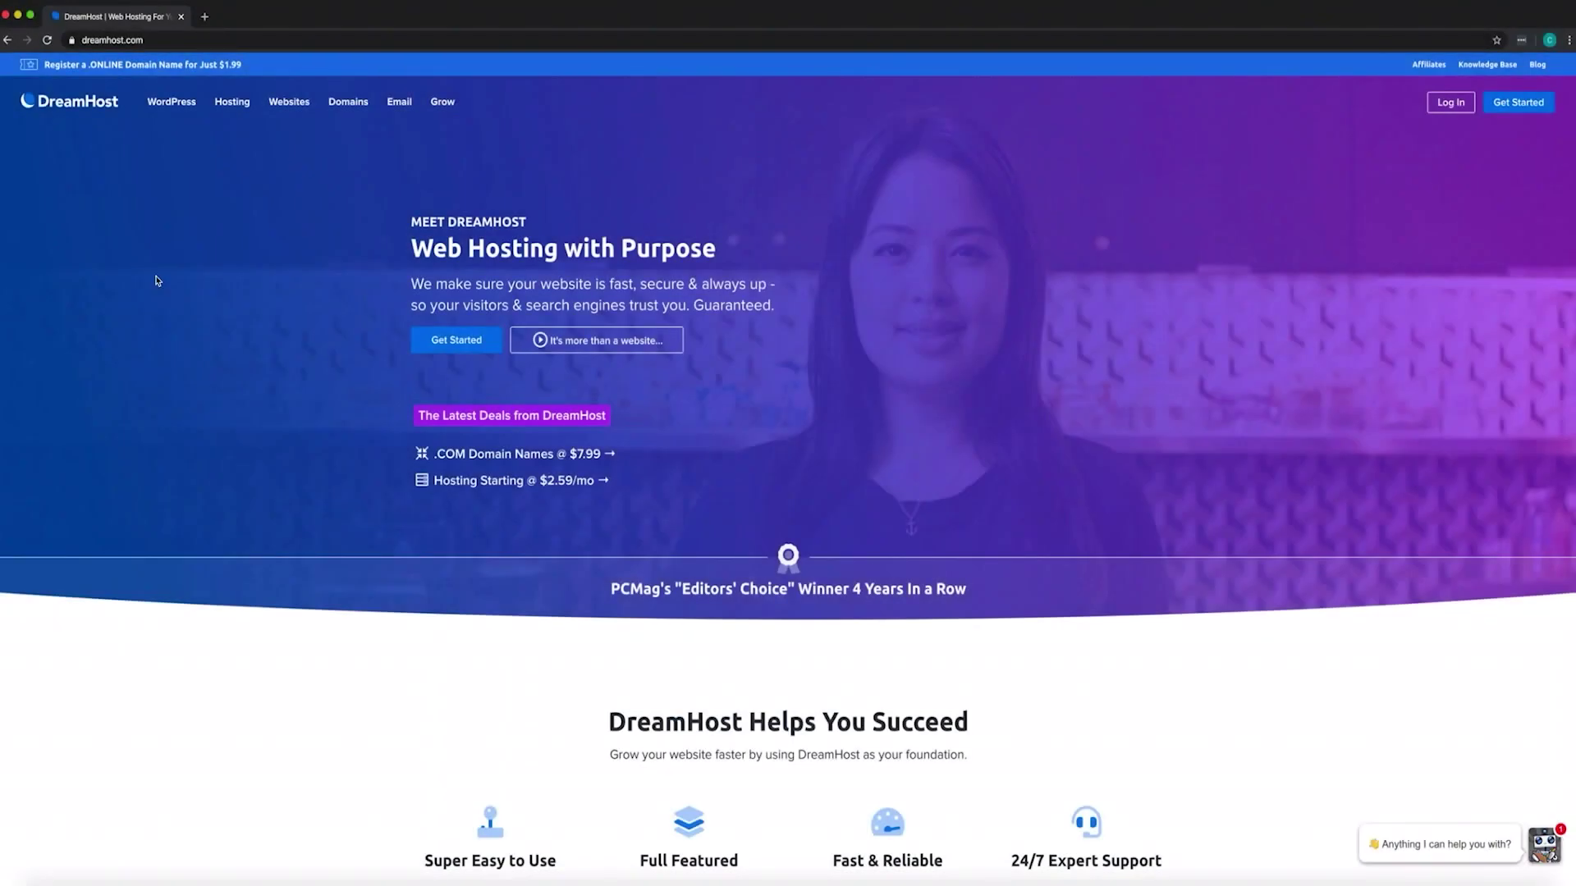
Scroll to the six hosting plan cards and open the Shared Hosting details page
scroll(157, 281, down, 8)
scroll(157, 281, up, 2)
scroll(157, 281, down, 1)
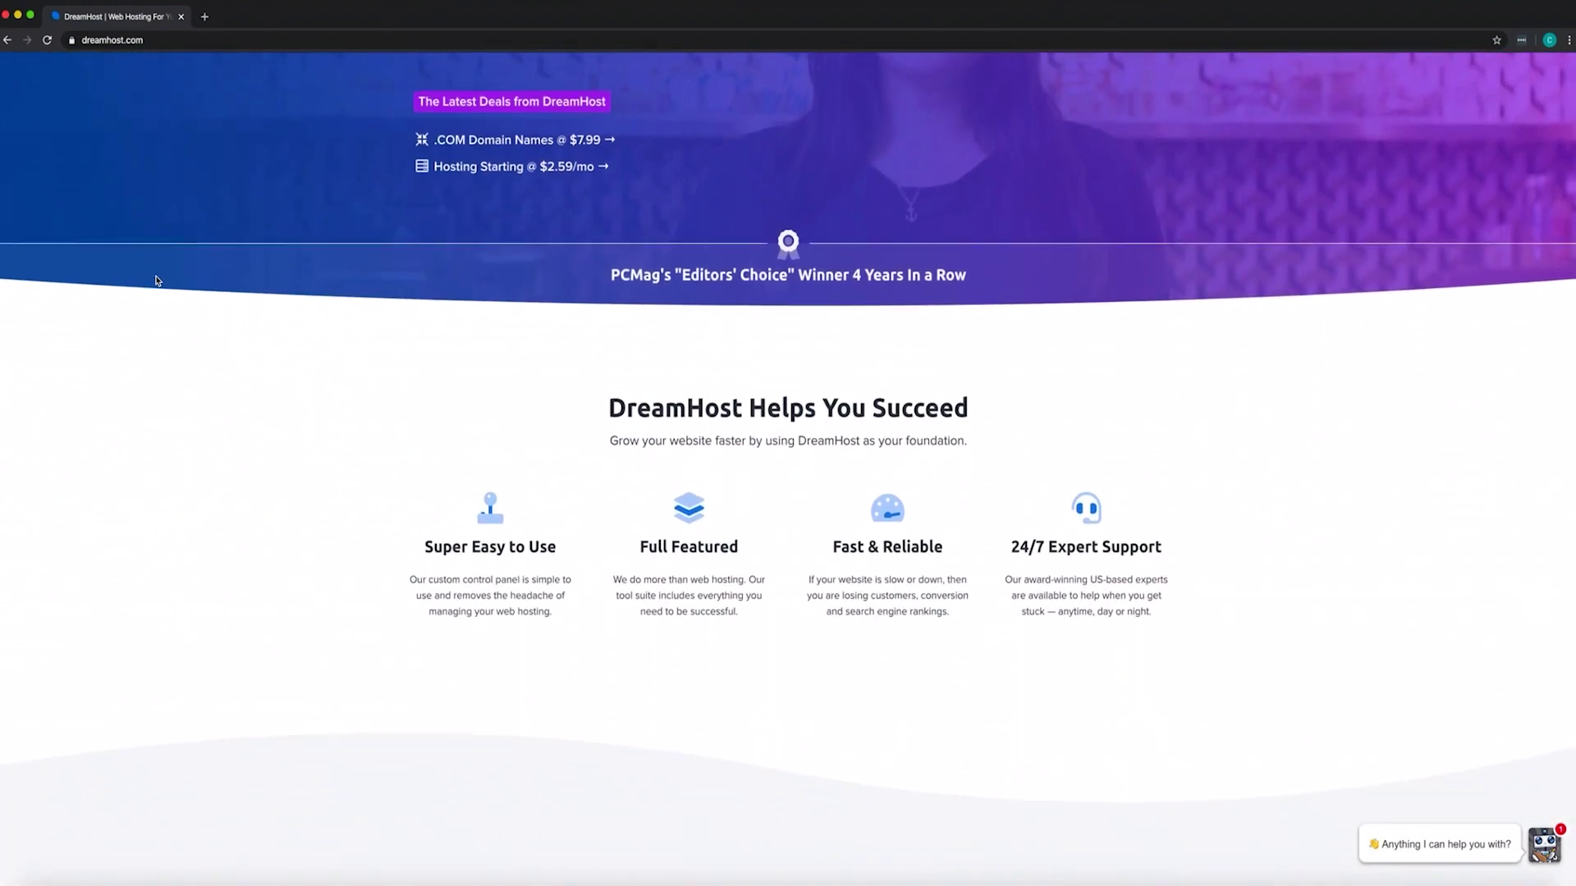
scroll(157, 280, down, 4)
scroll(157, 281, down, 3)
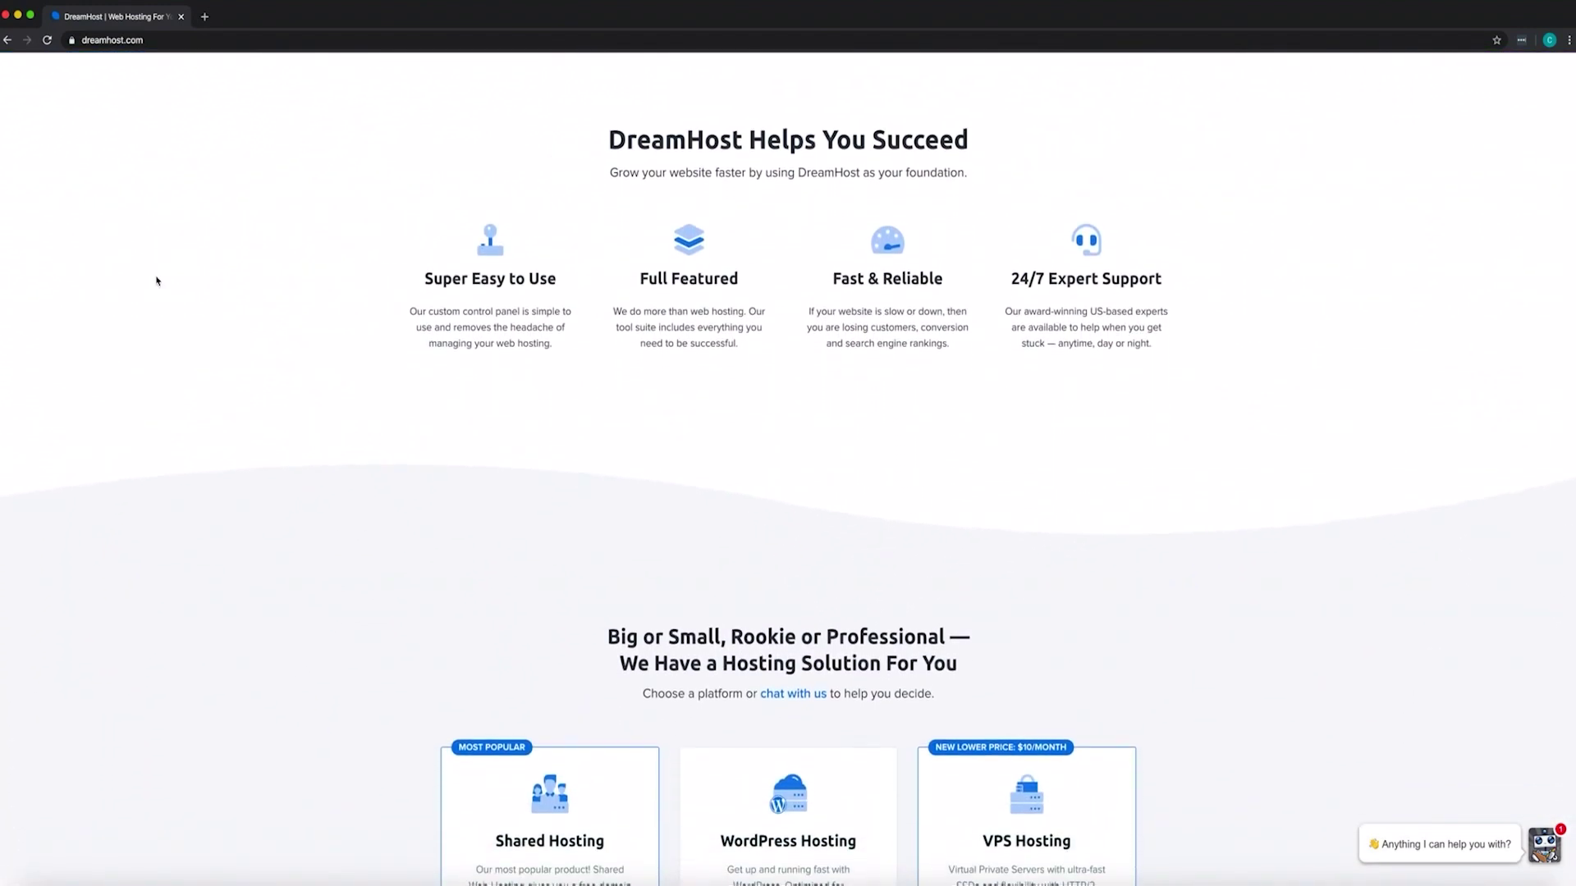
scroll(157, 281, down, 4)
scroll(157, 281, down, 8)
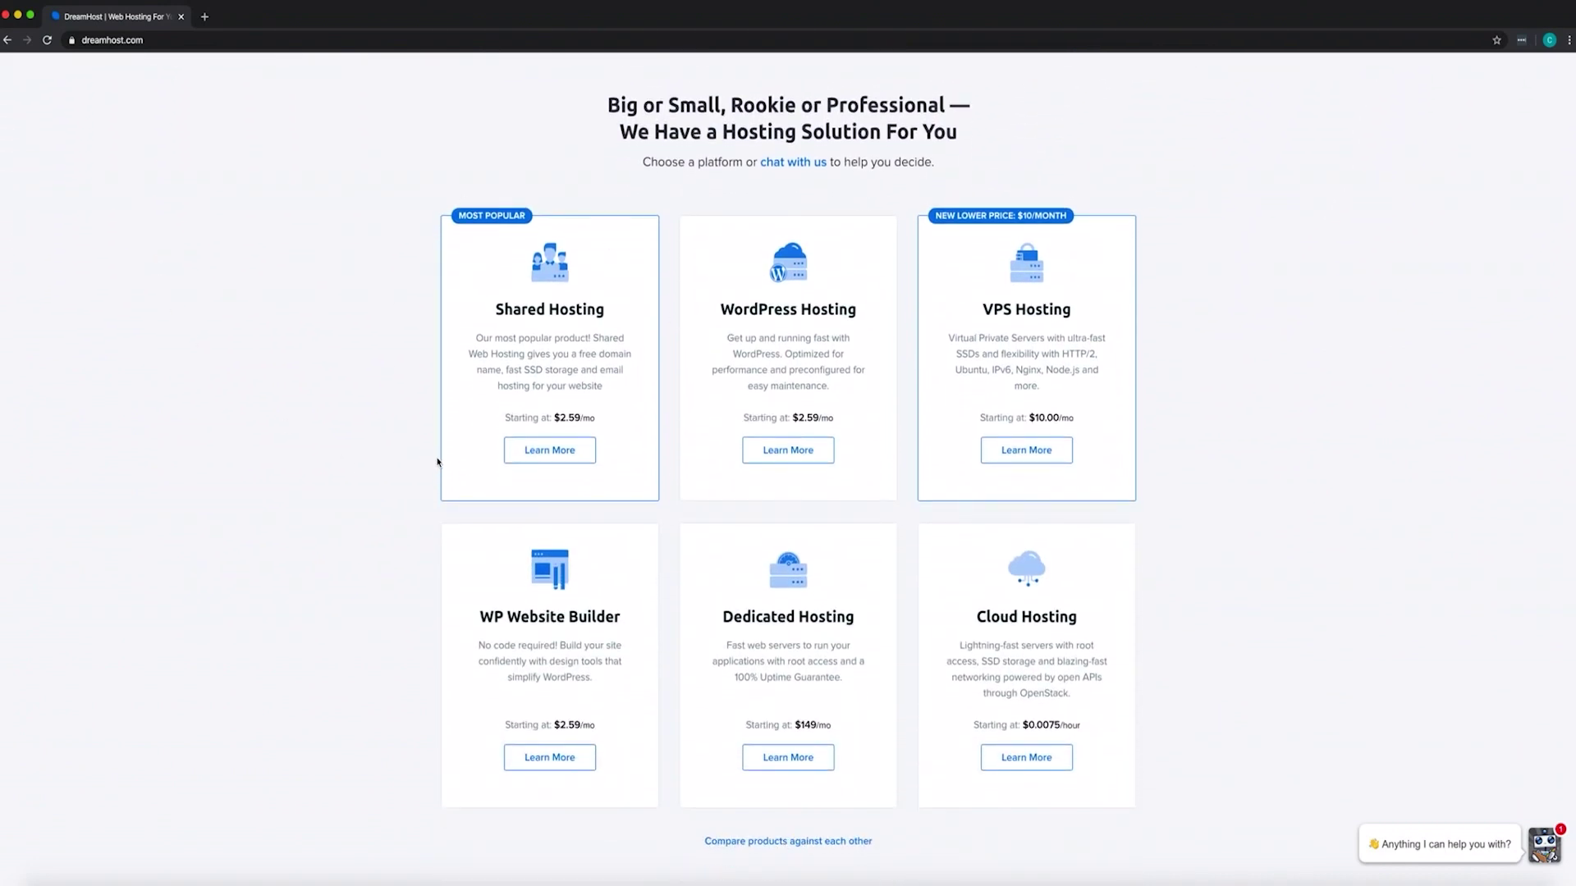
click(527, 463)
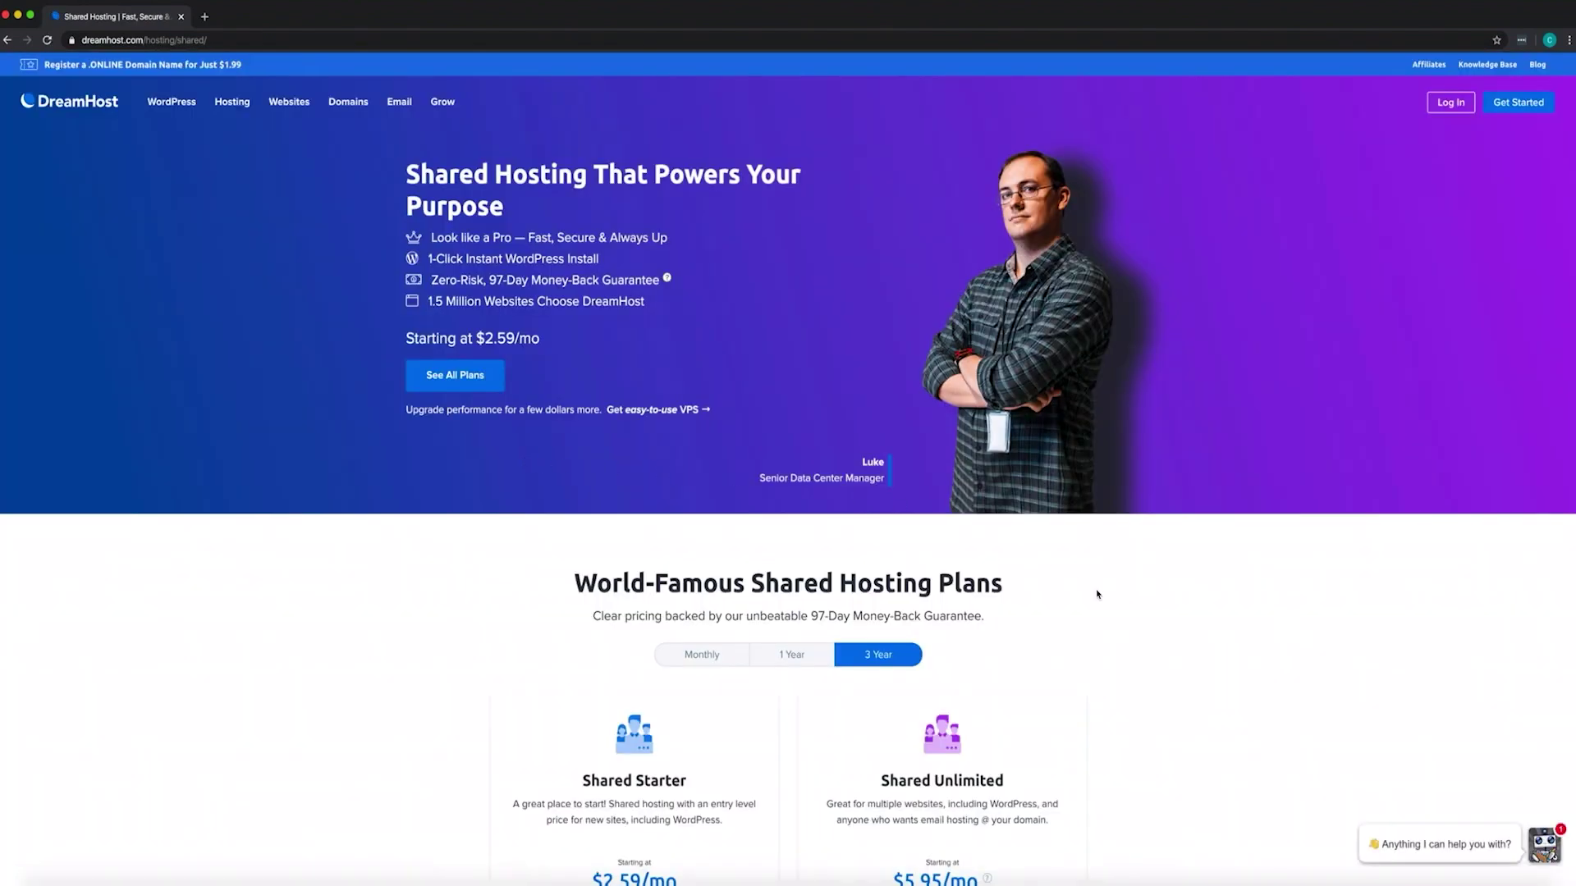
Scroll to the shared plans and sign up for Shared Unlimited at $5.95/mo on the 3 Year term
scroll(1168, 603, down, 5)
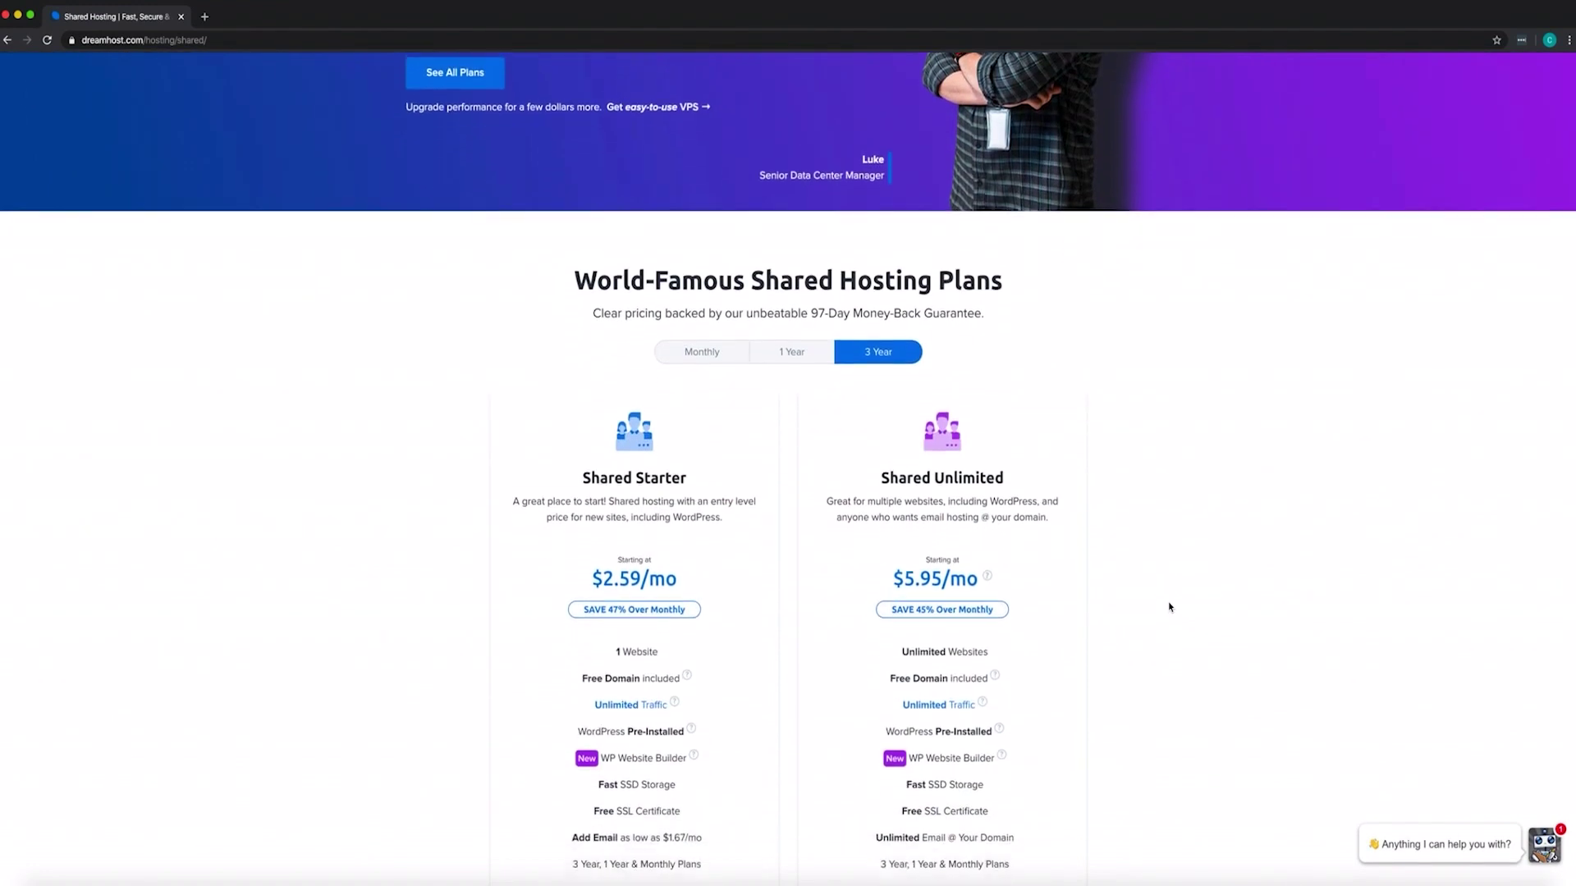
scroll(1170, 607, down, 2)
scroll(1170, 607, down, 1)
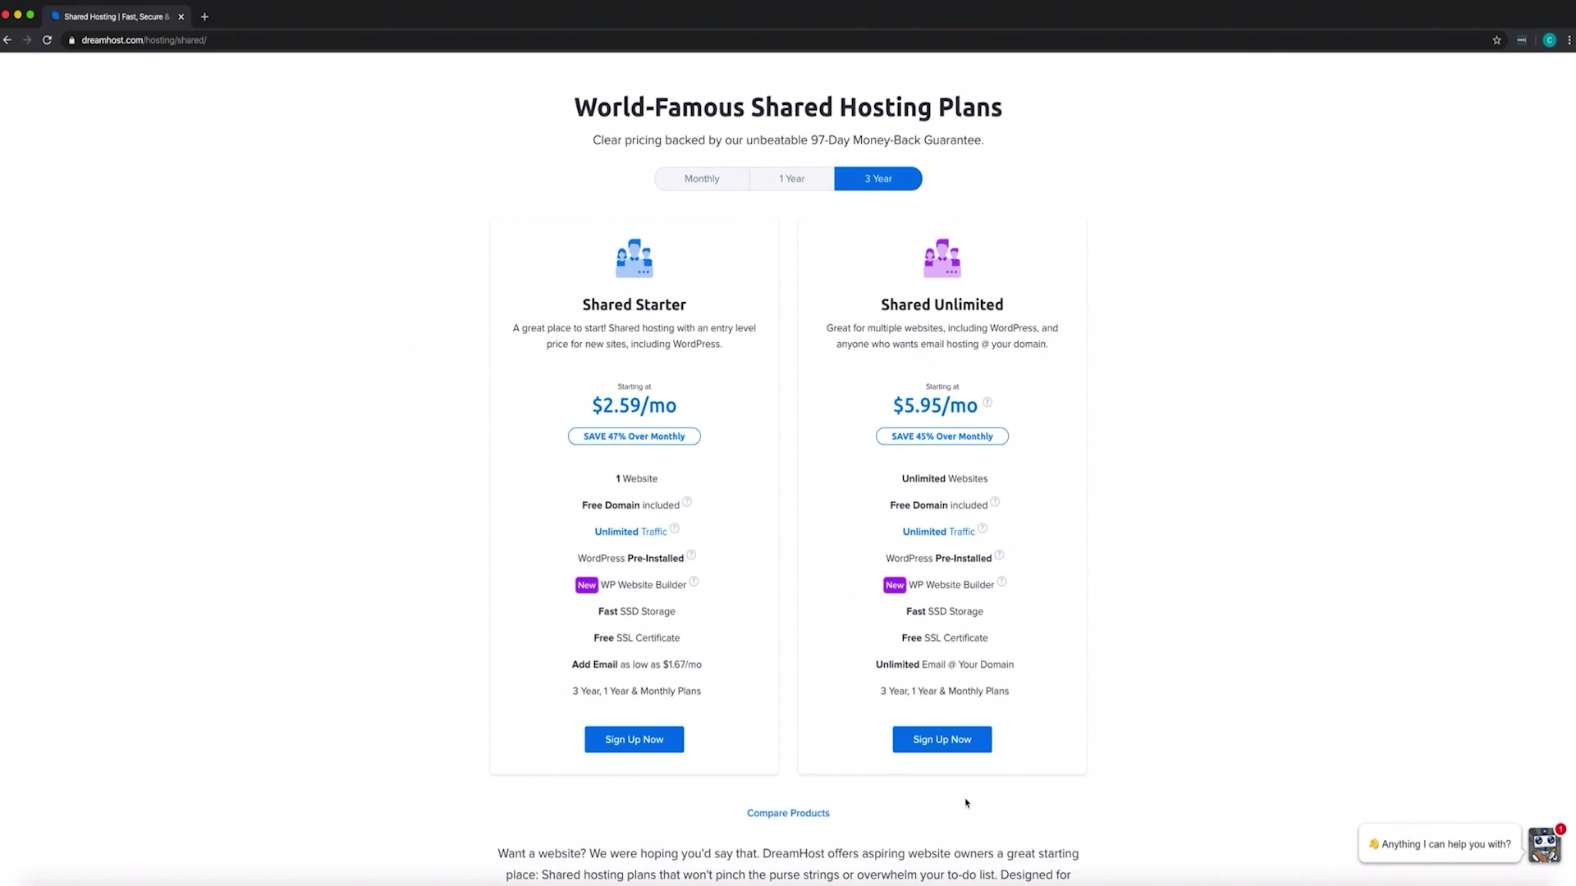
click(957, 748)
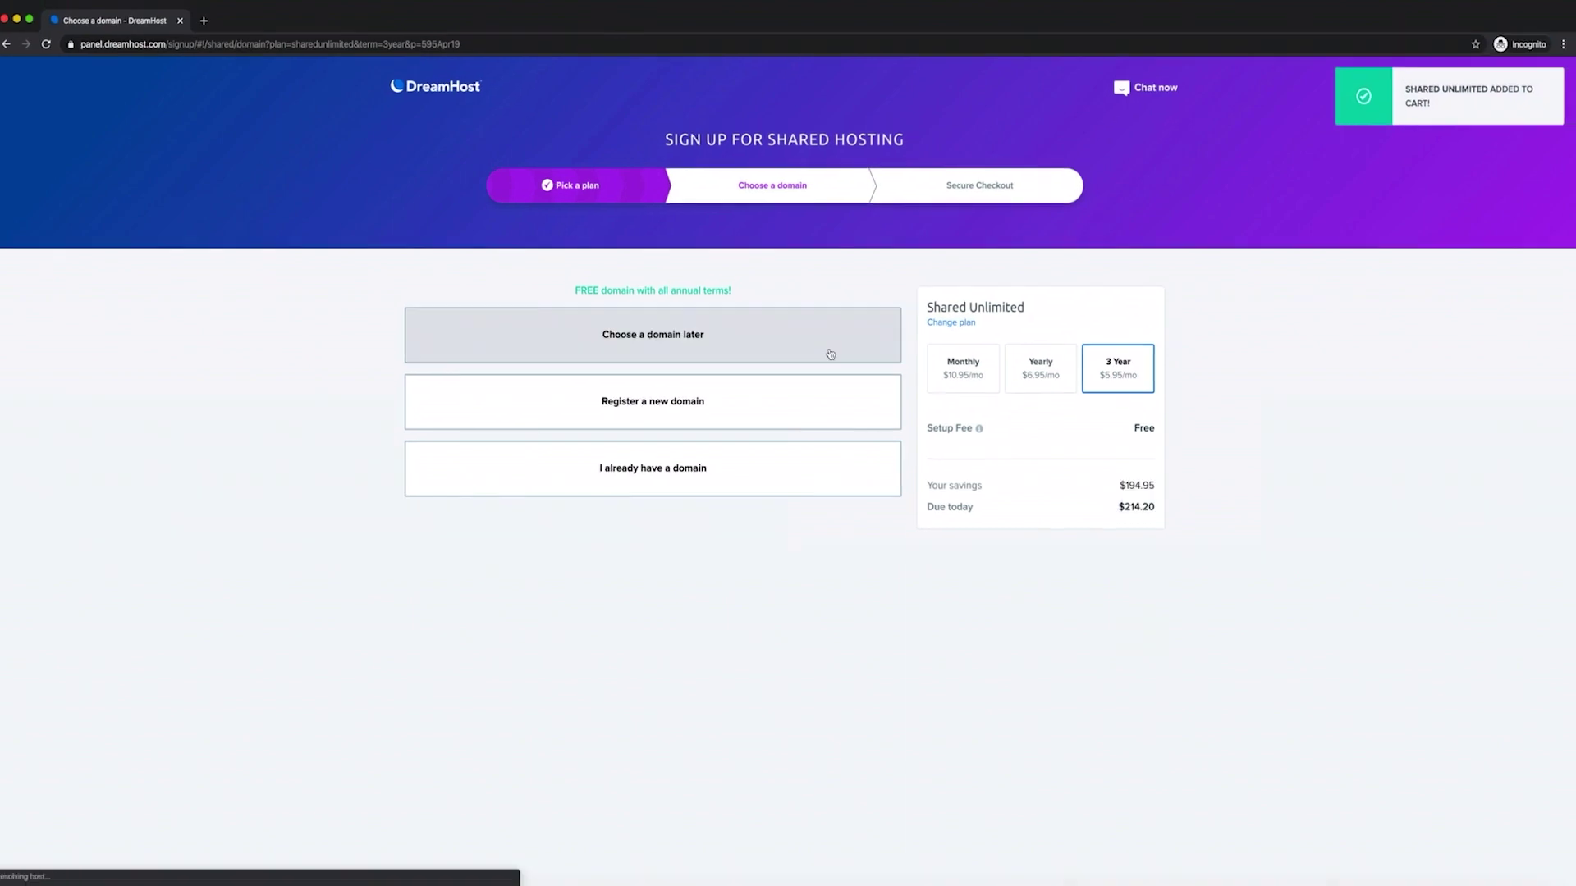
Skip choosing a domain, submit the order with WordPress pre-installed, and read the confirmation email
click(832, 353)
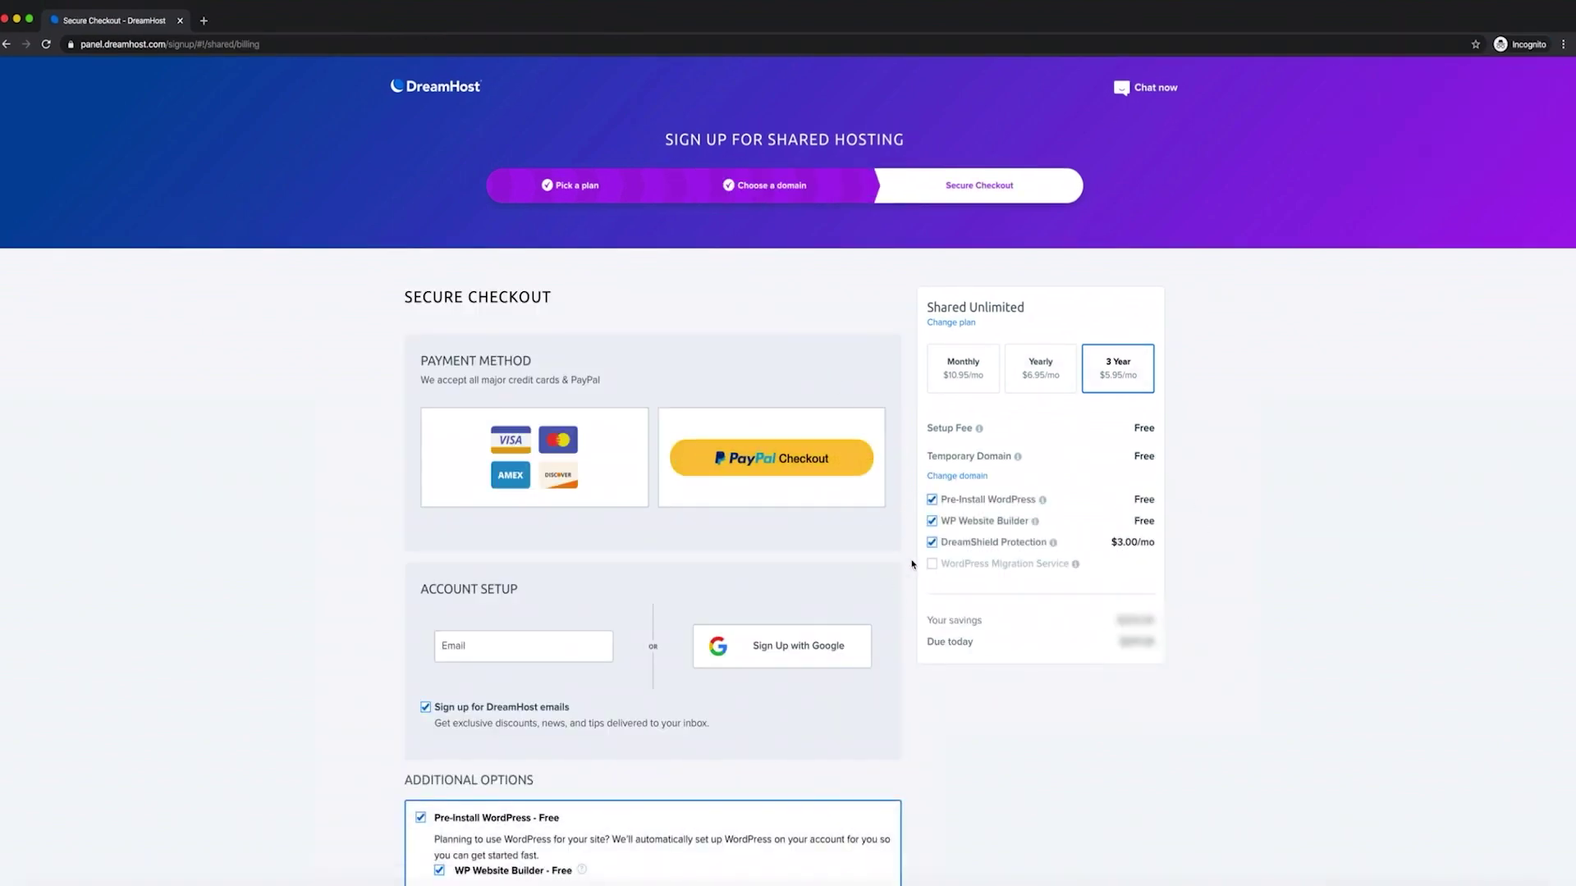
scroll(912, 564, down, 4)
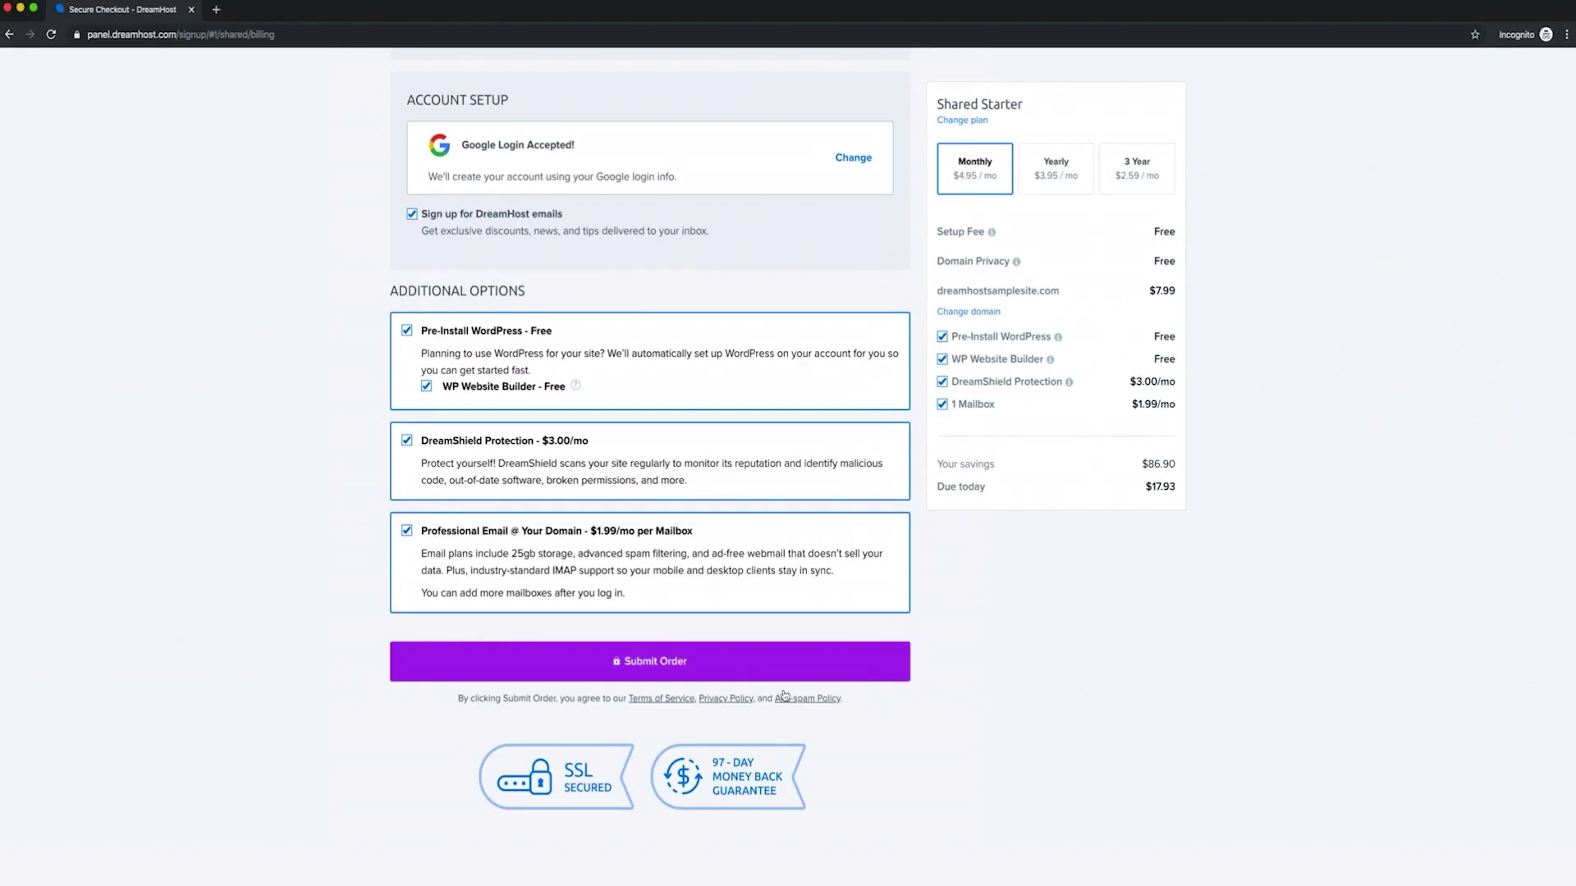
click(744, 665)
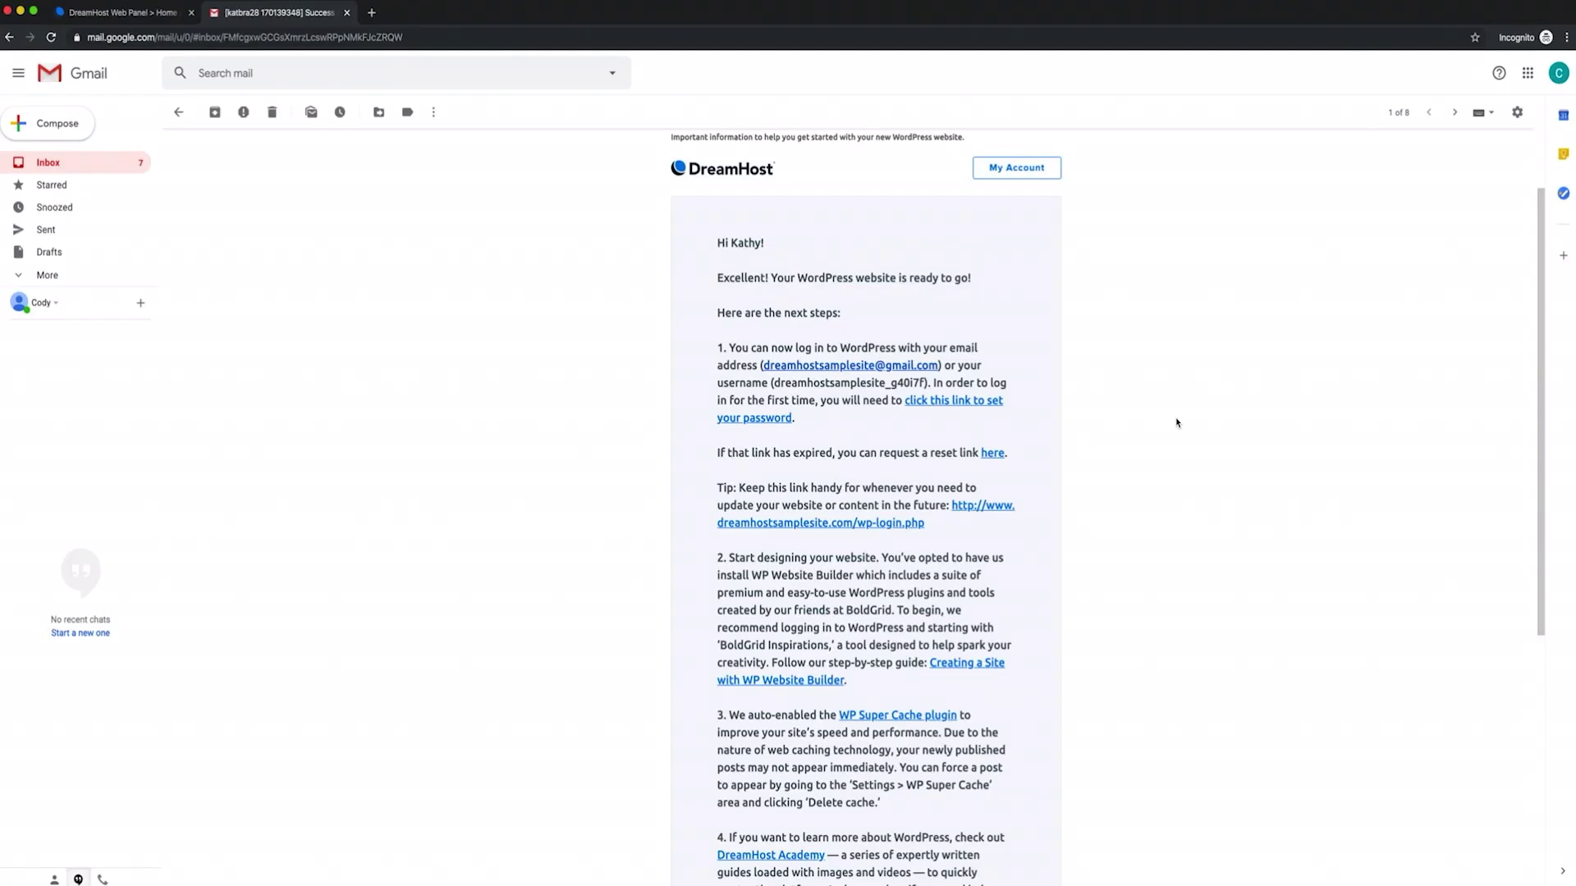
scroll(1177, 423, down, 1)
scroll(1177, 422, down, 2)
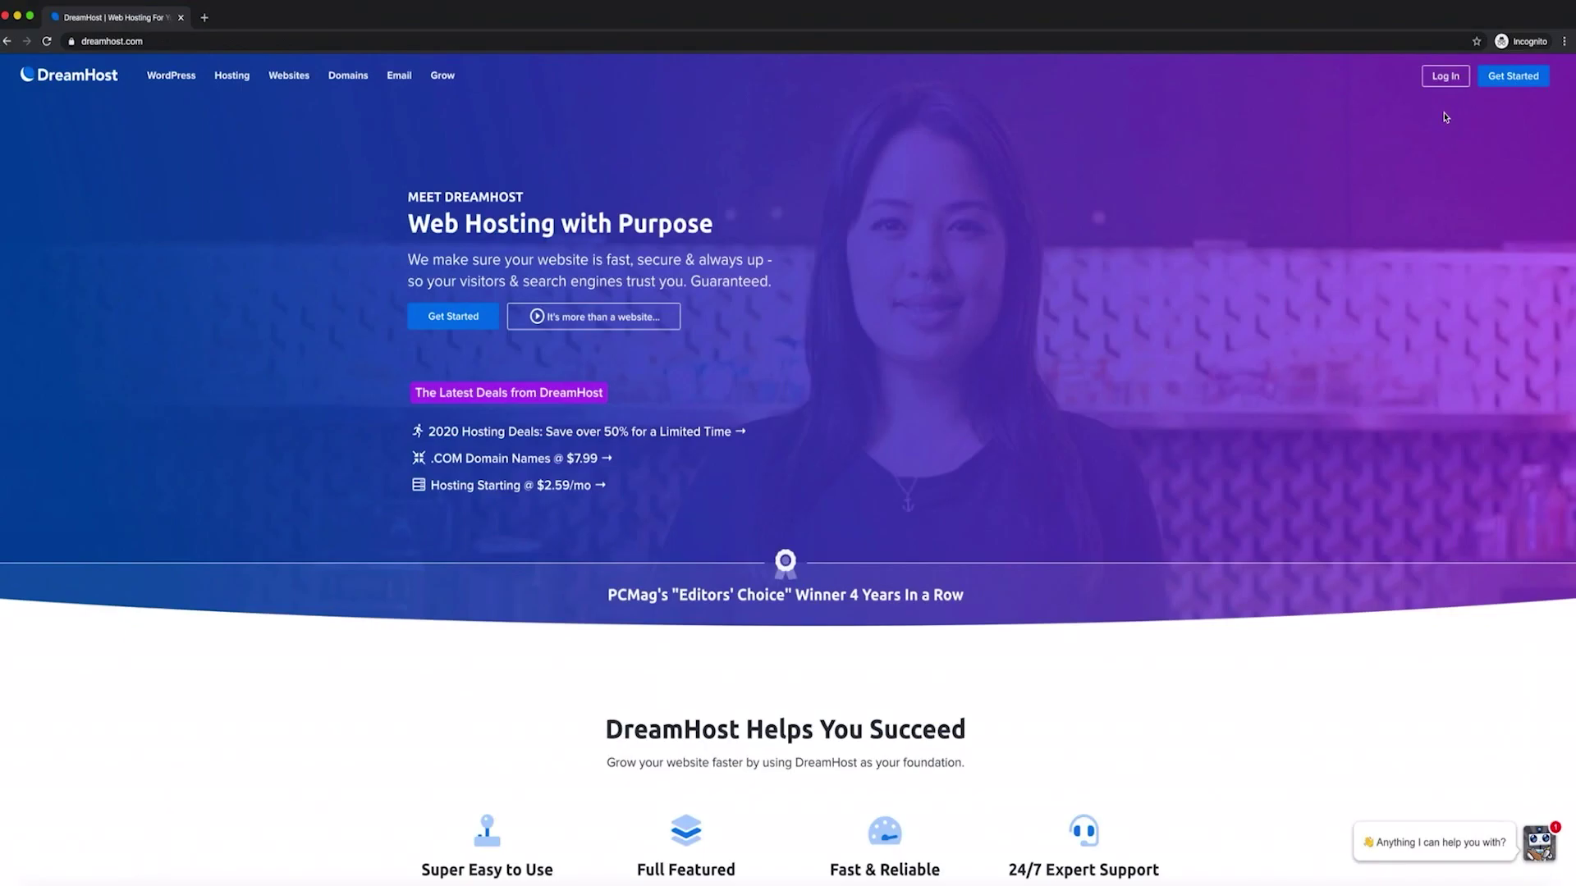
Log in to the Web Hosting control panel with the Google account's e-mail and password
click(1444, 70)
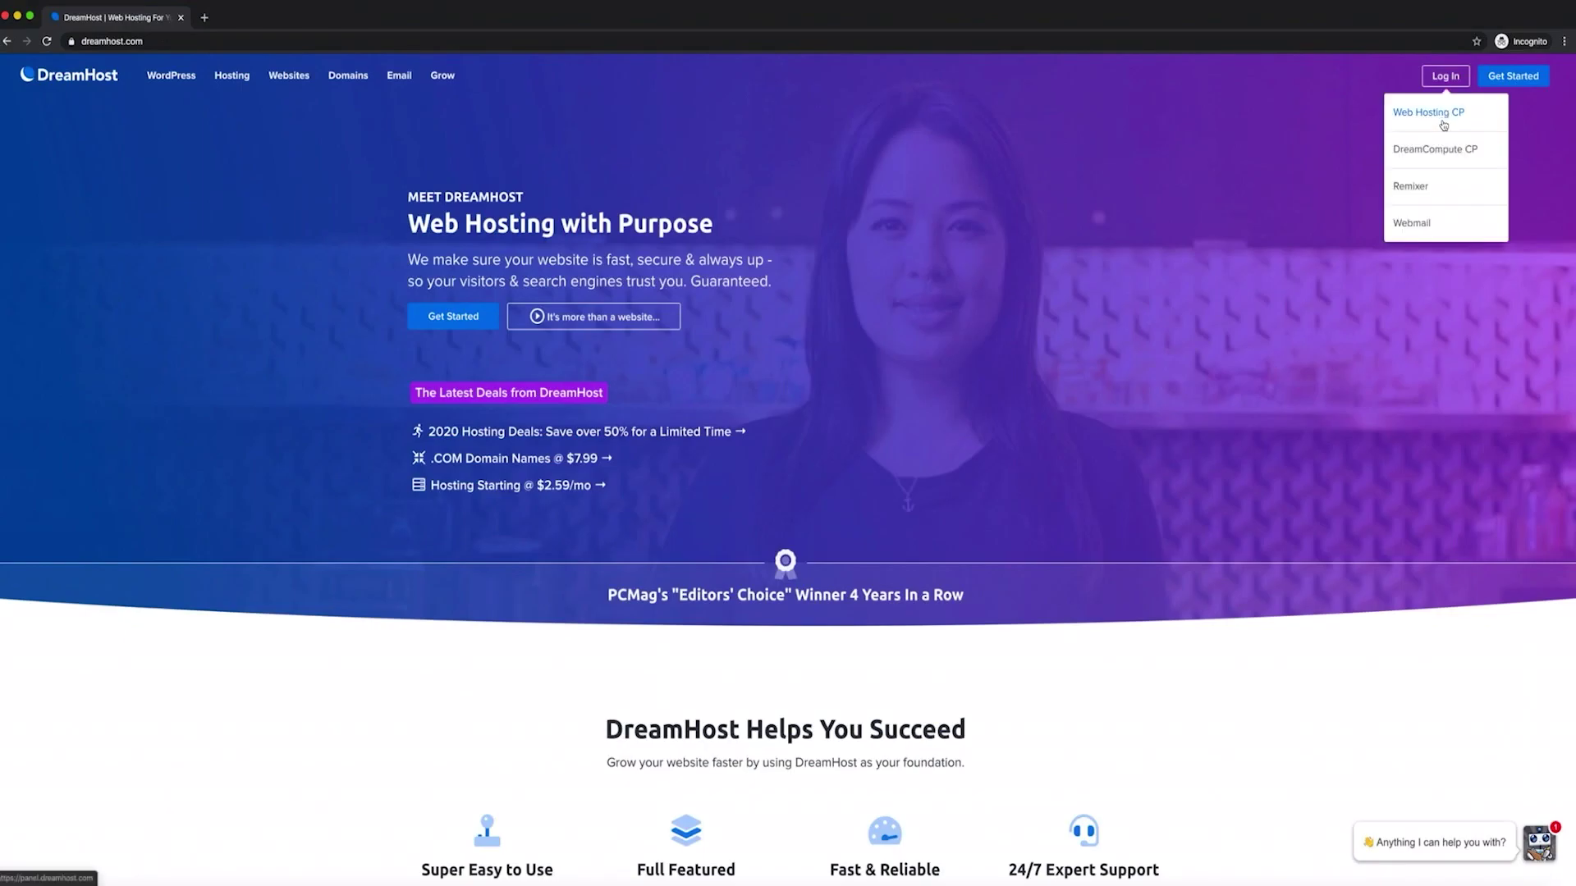
click(1444, 114)
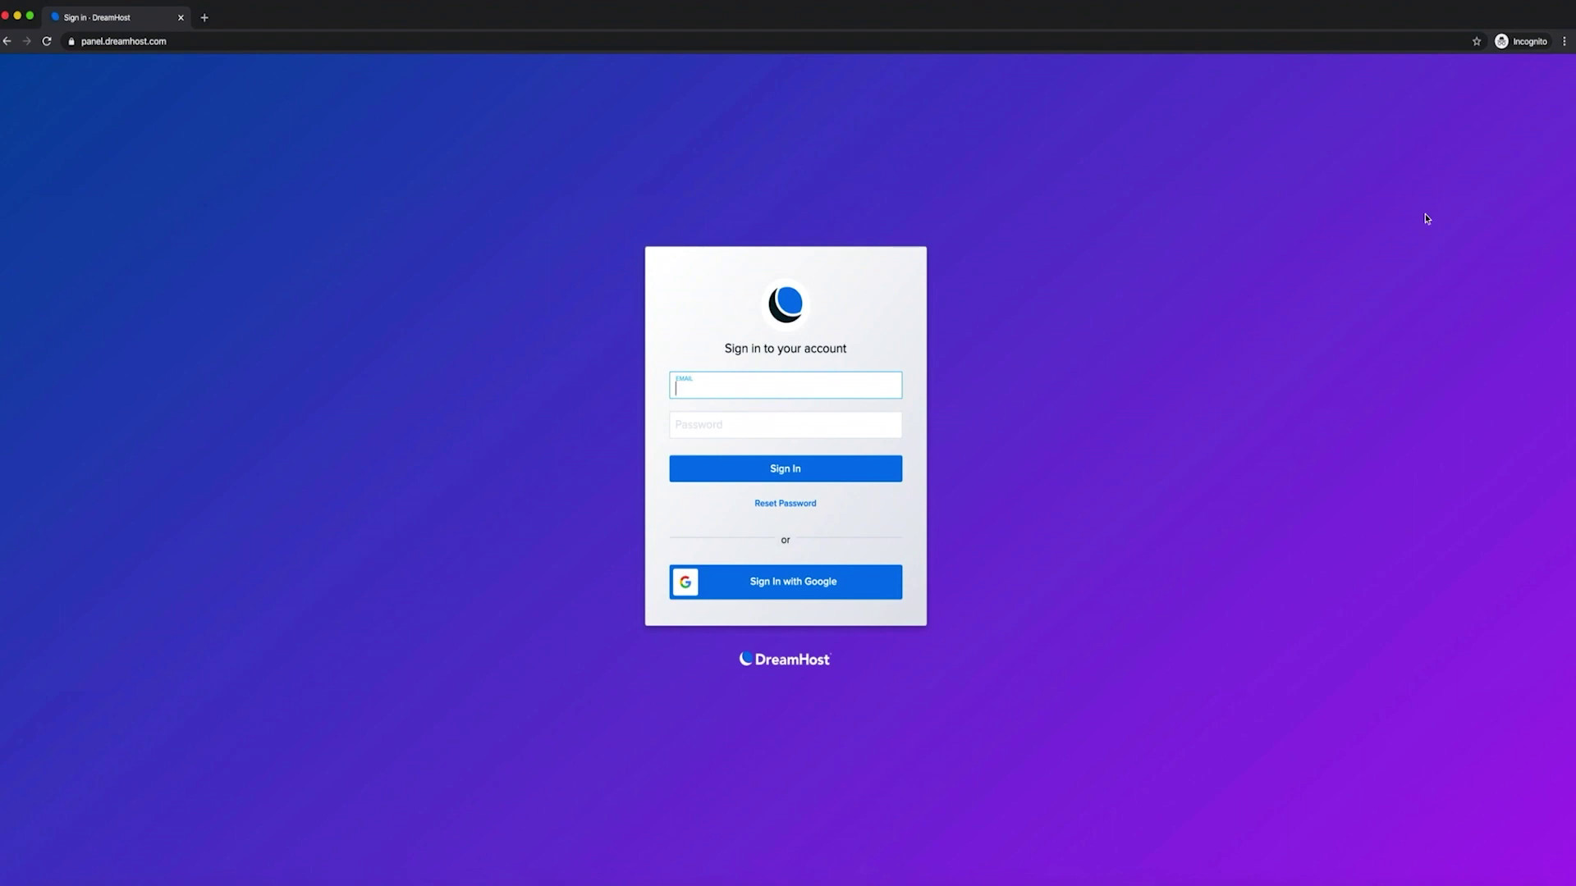
click(856, 597)
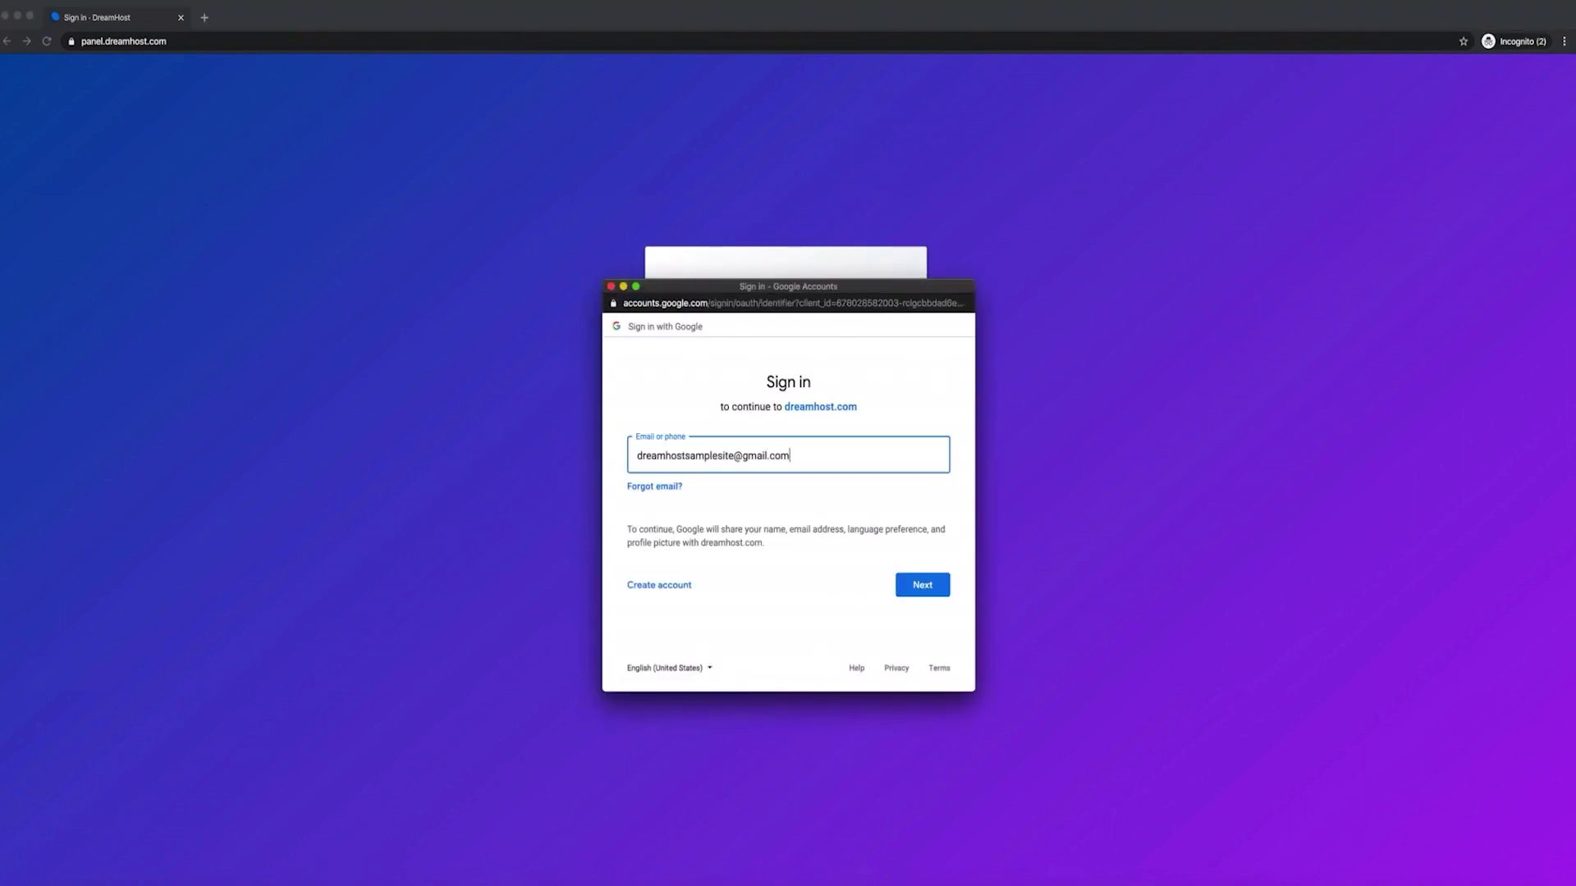
key(Return)
text(p)
key(Return)
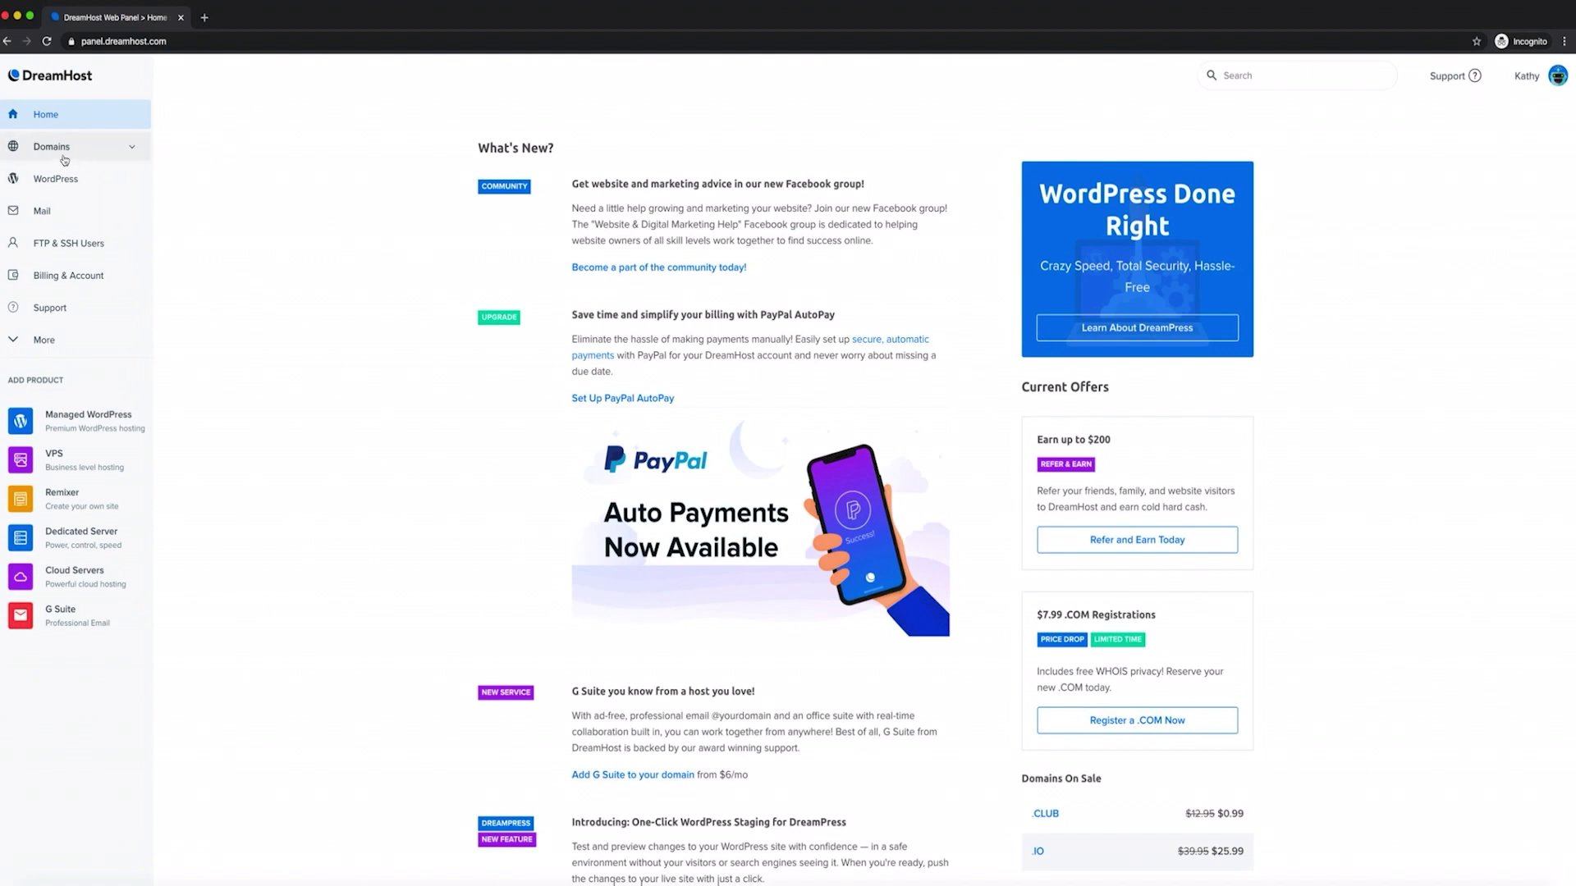
Go to Domains > Registrations in the panel sidebar
click(65, 159)
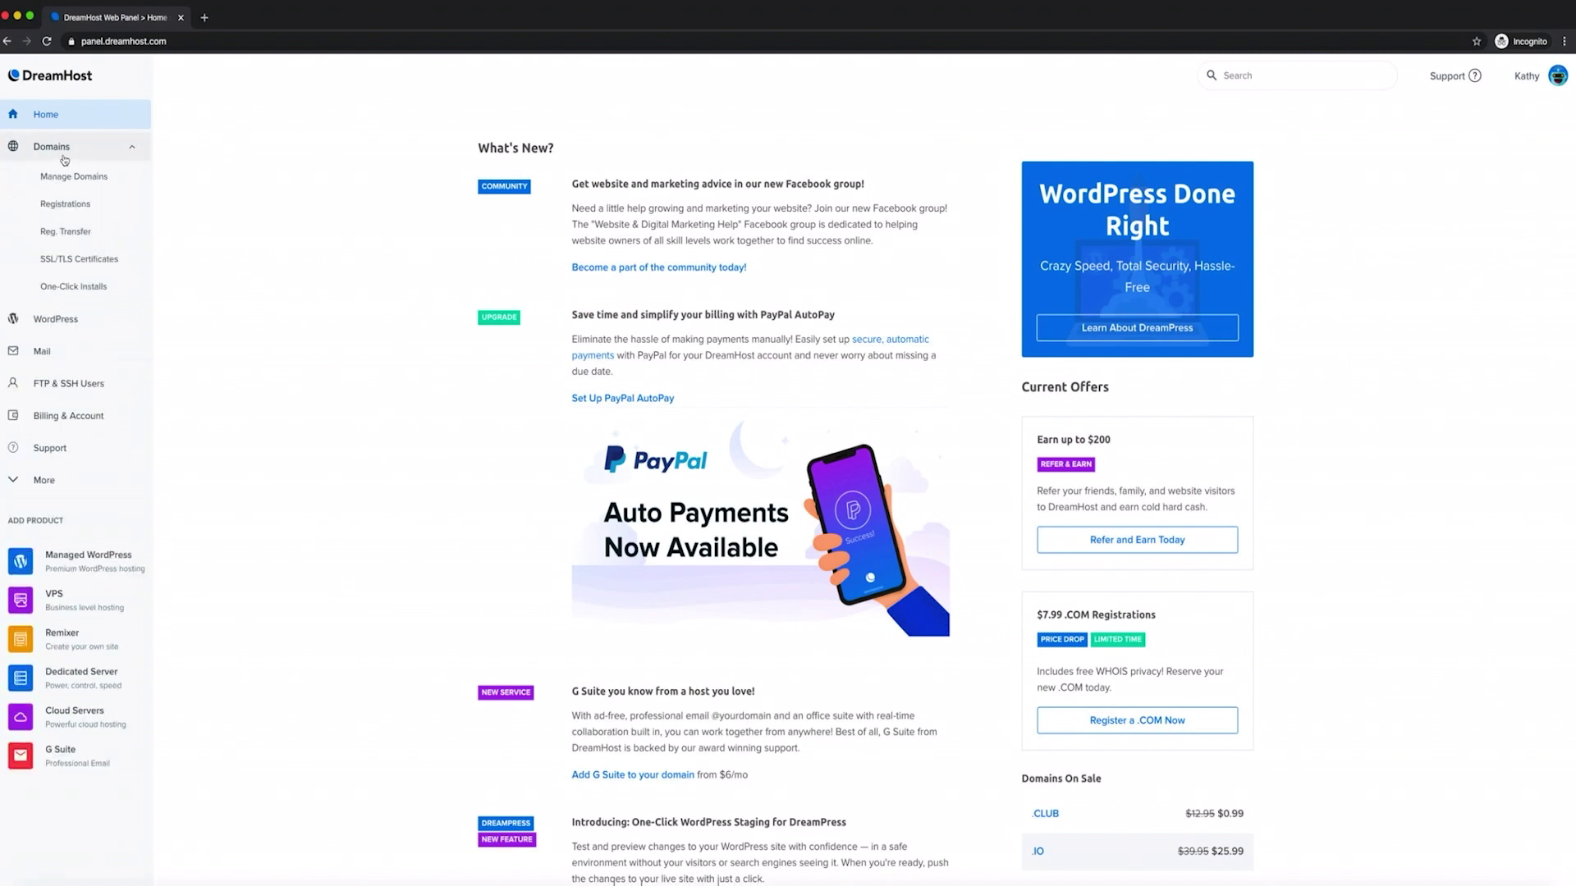
click(61, 205)
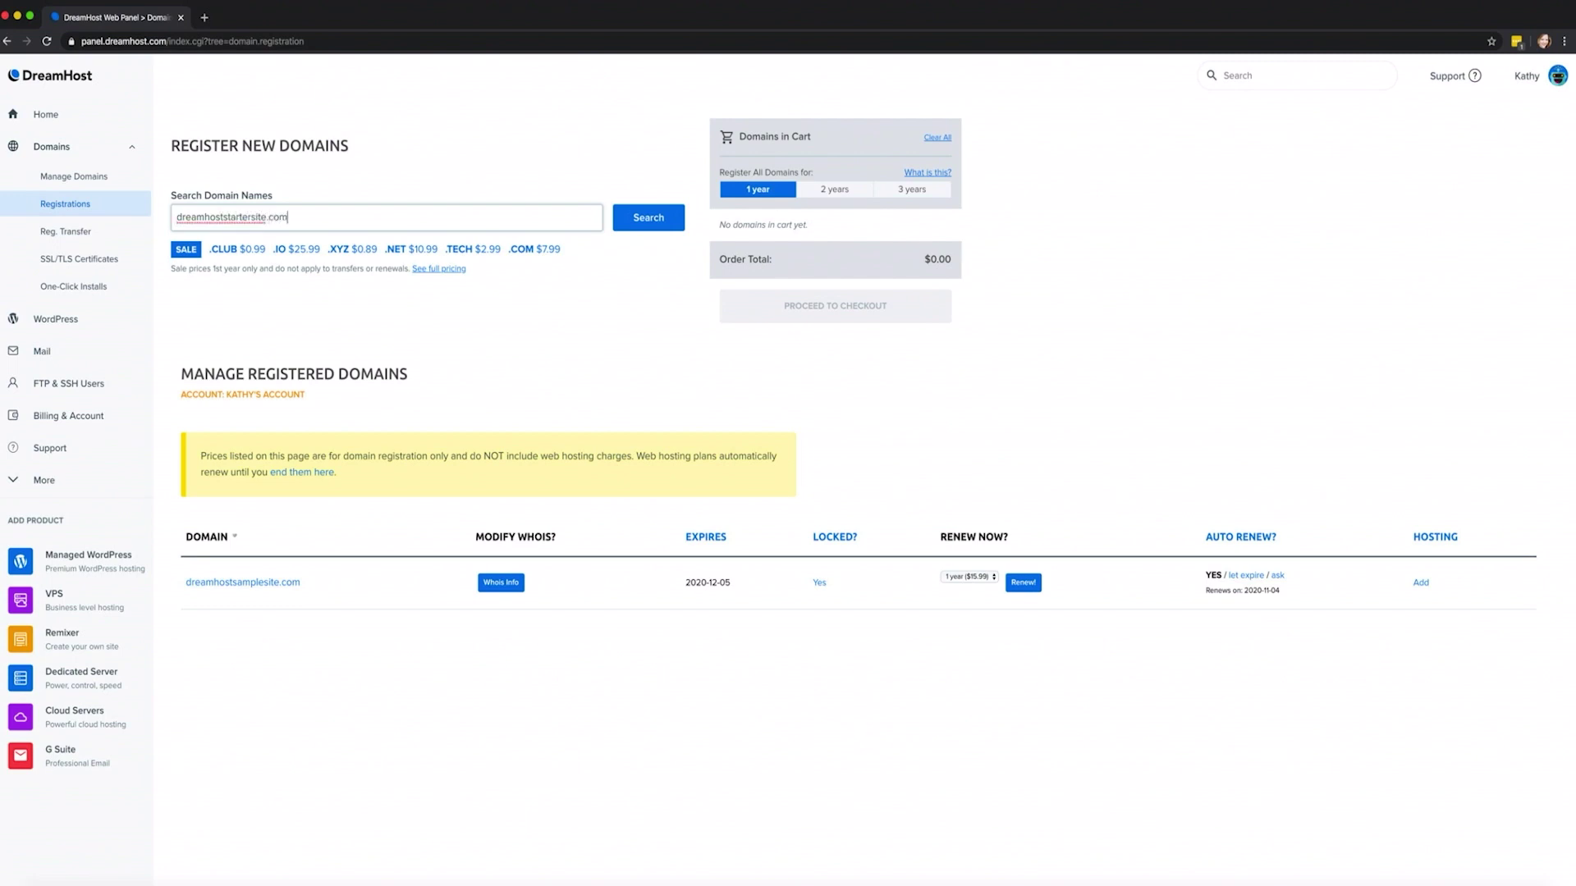
Search for dreamhoststartersite.com, dismiss the trademark notice, and add the domain to the cart for checkout
key(Return)
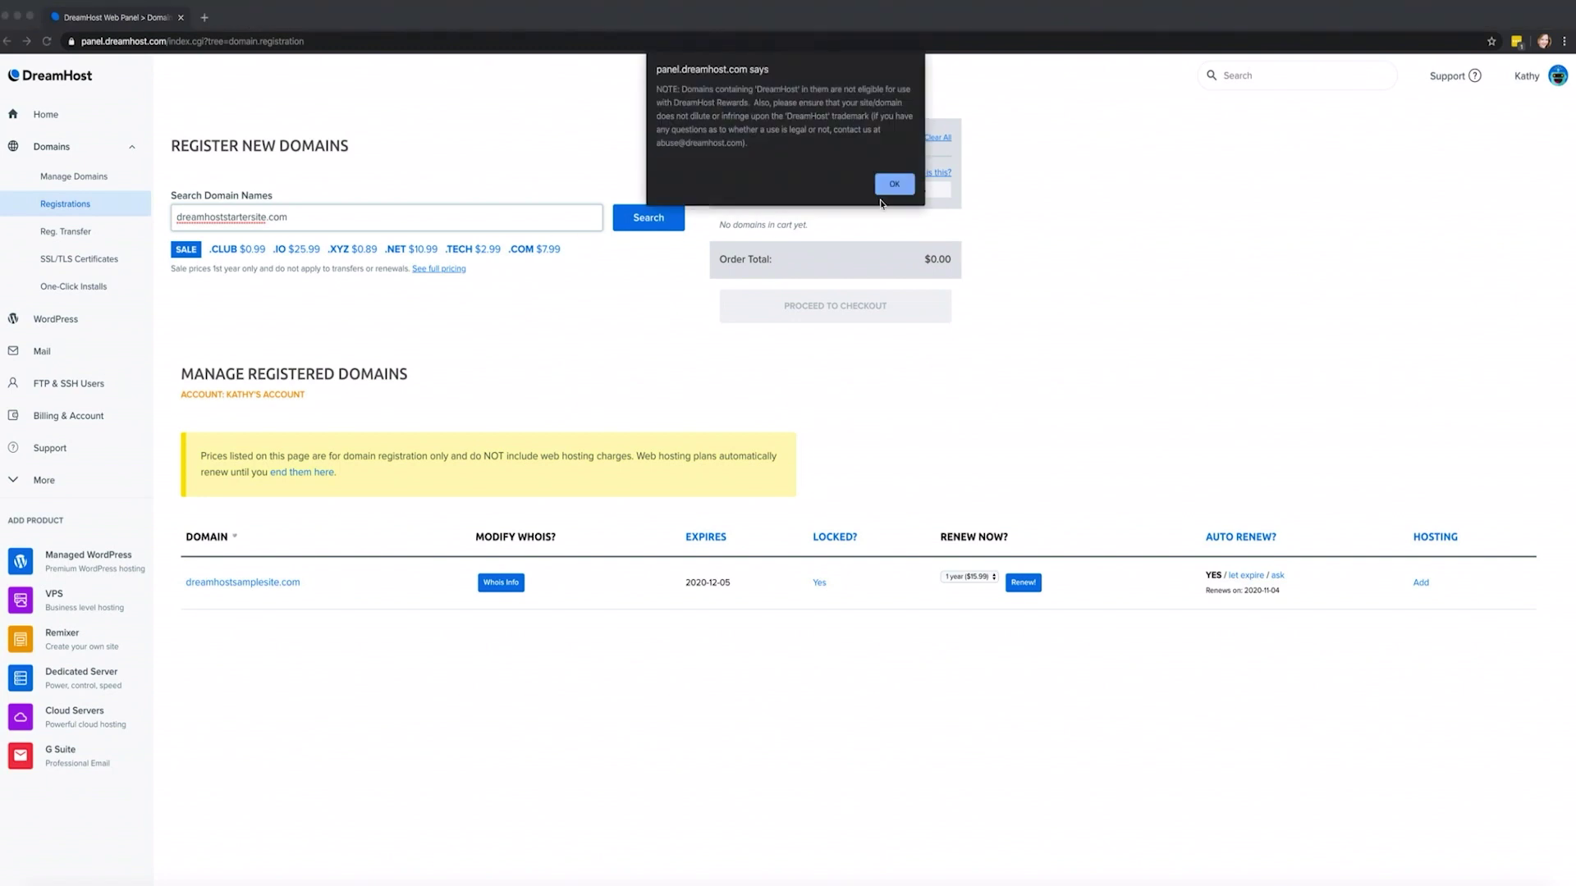
click(890, 193)
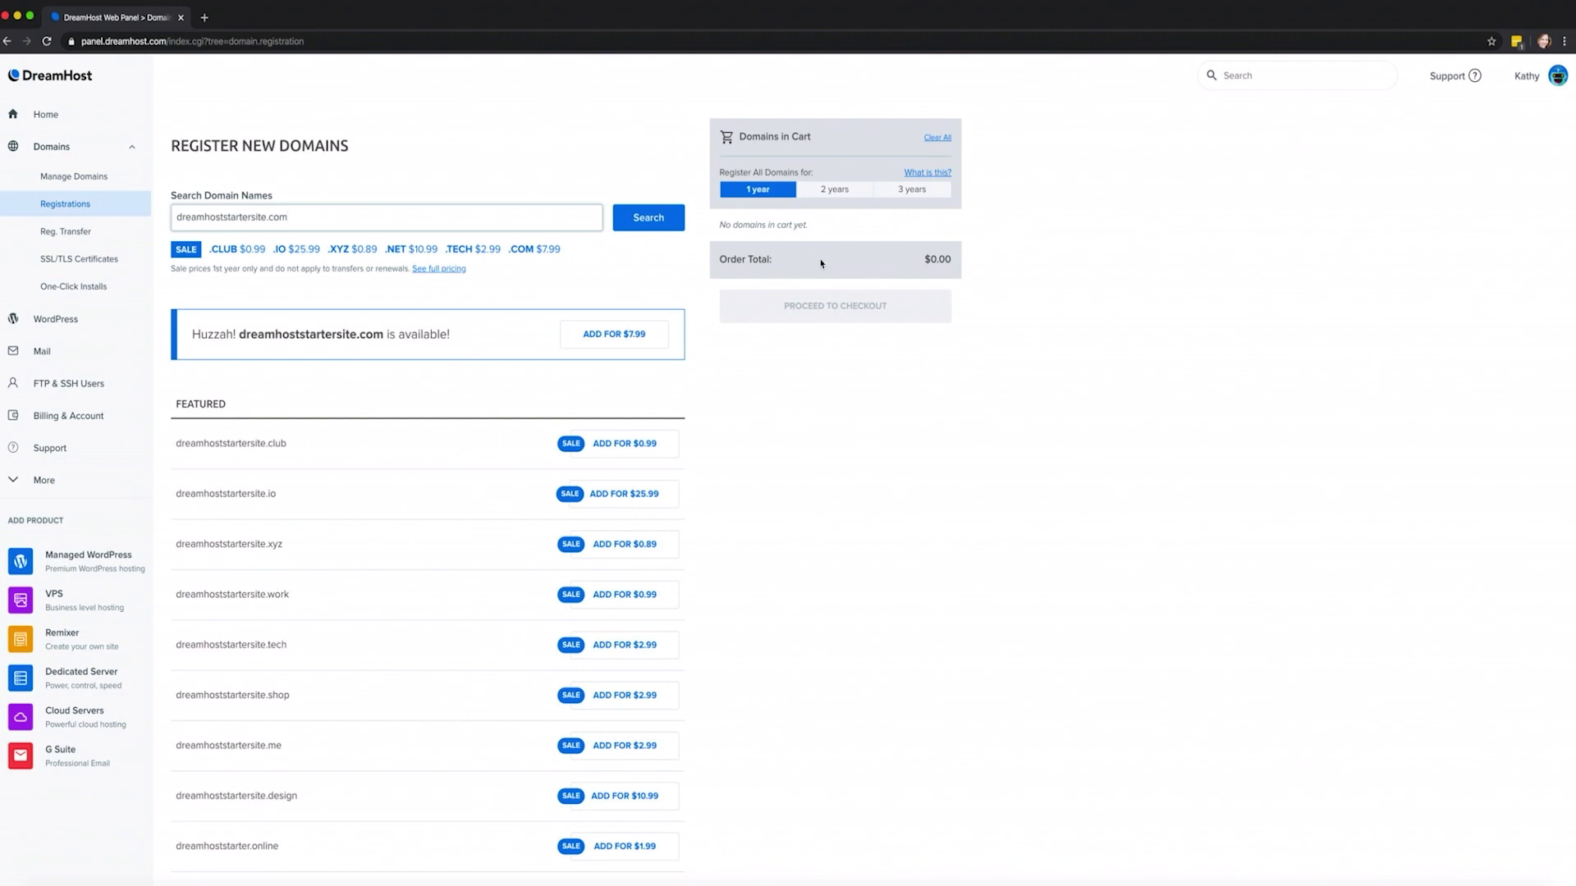
click(654, 345)
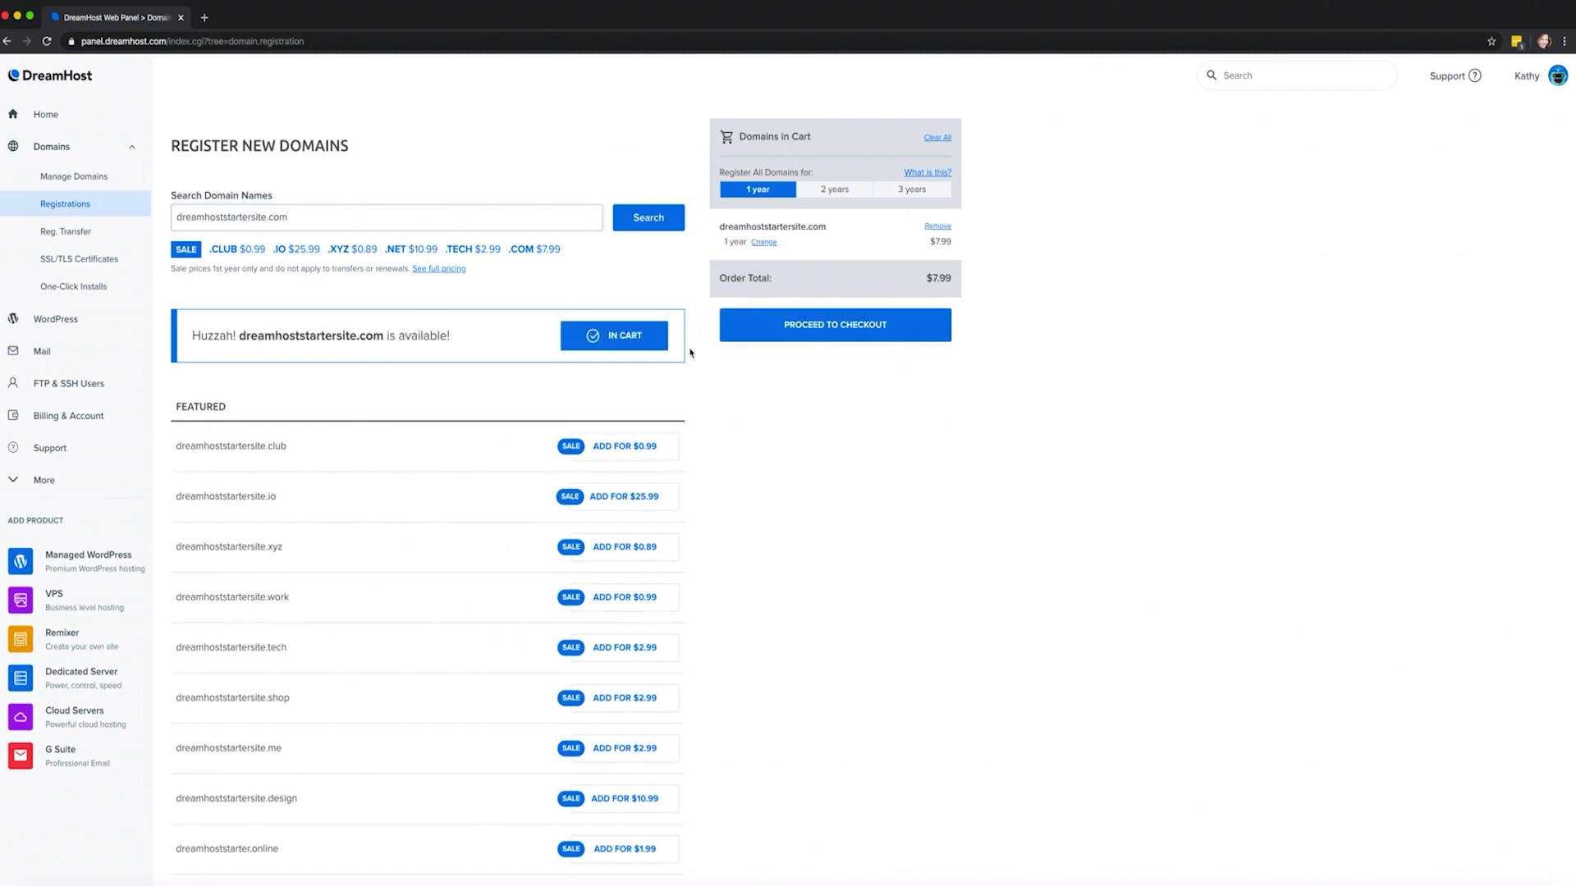
click(780, 332)
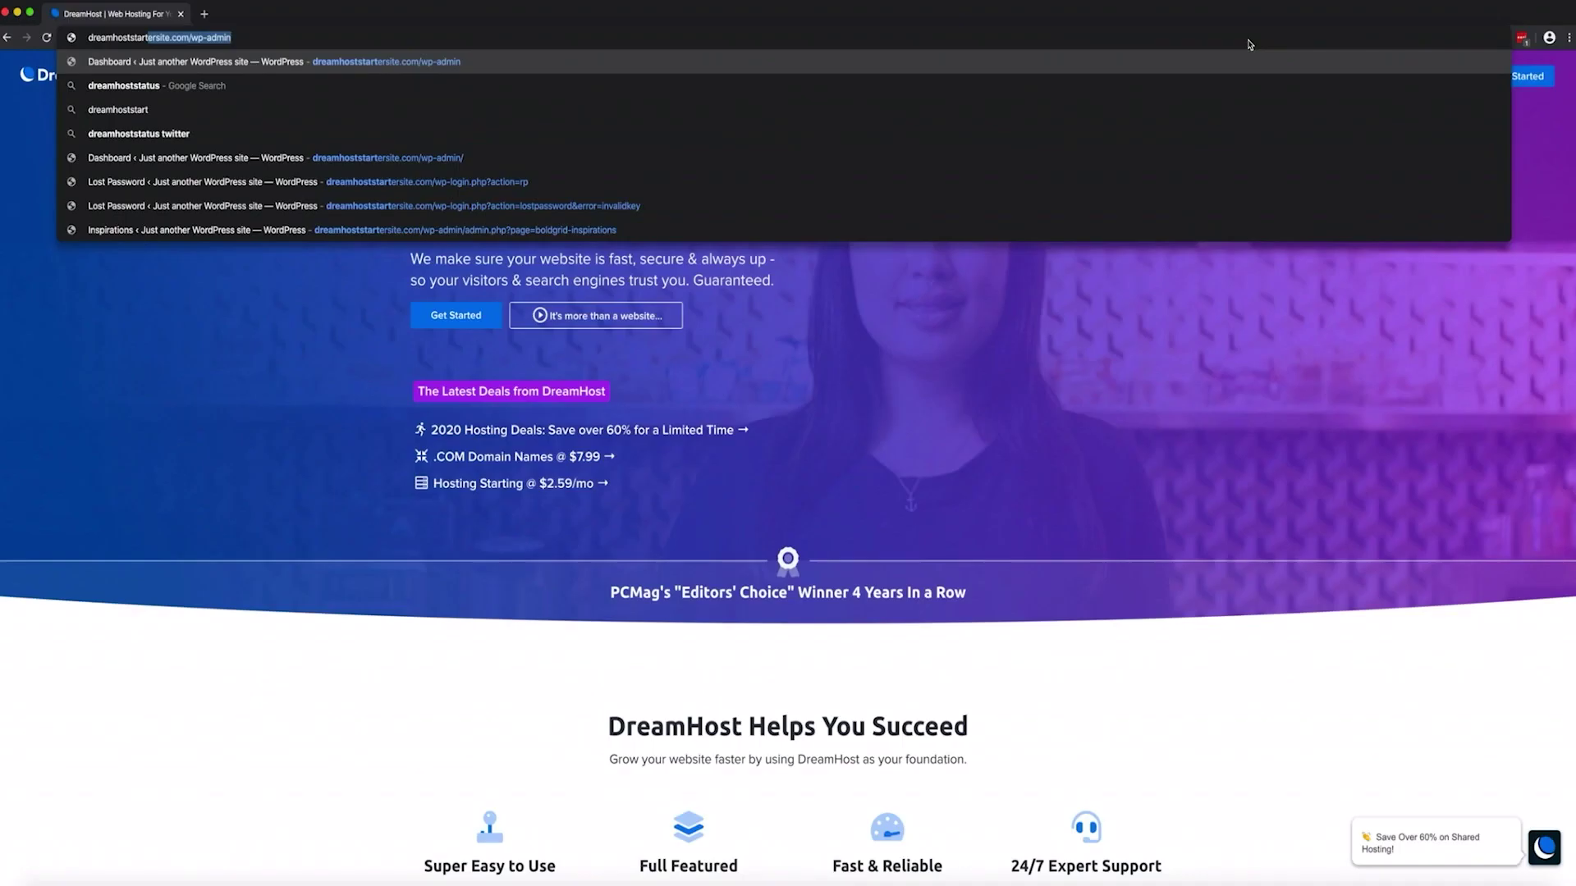
Open dreamhoststartersite.com/wp-admin and enter the login e-mail as the username
text(site.com/)
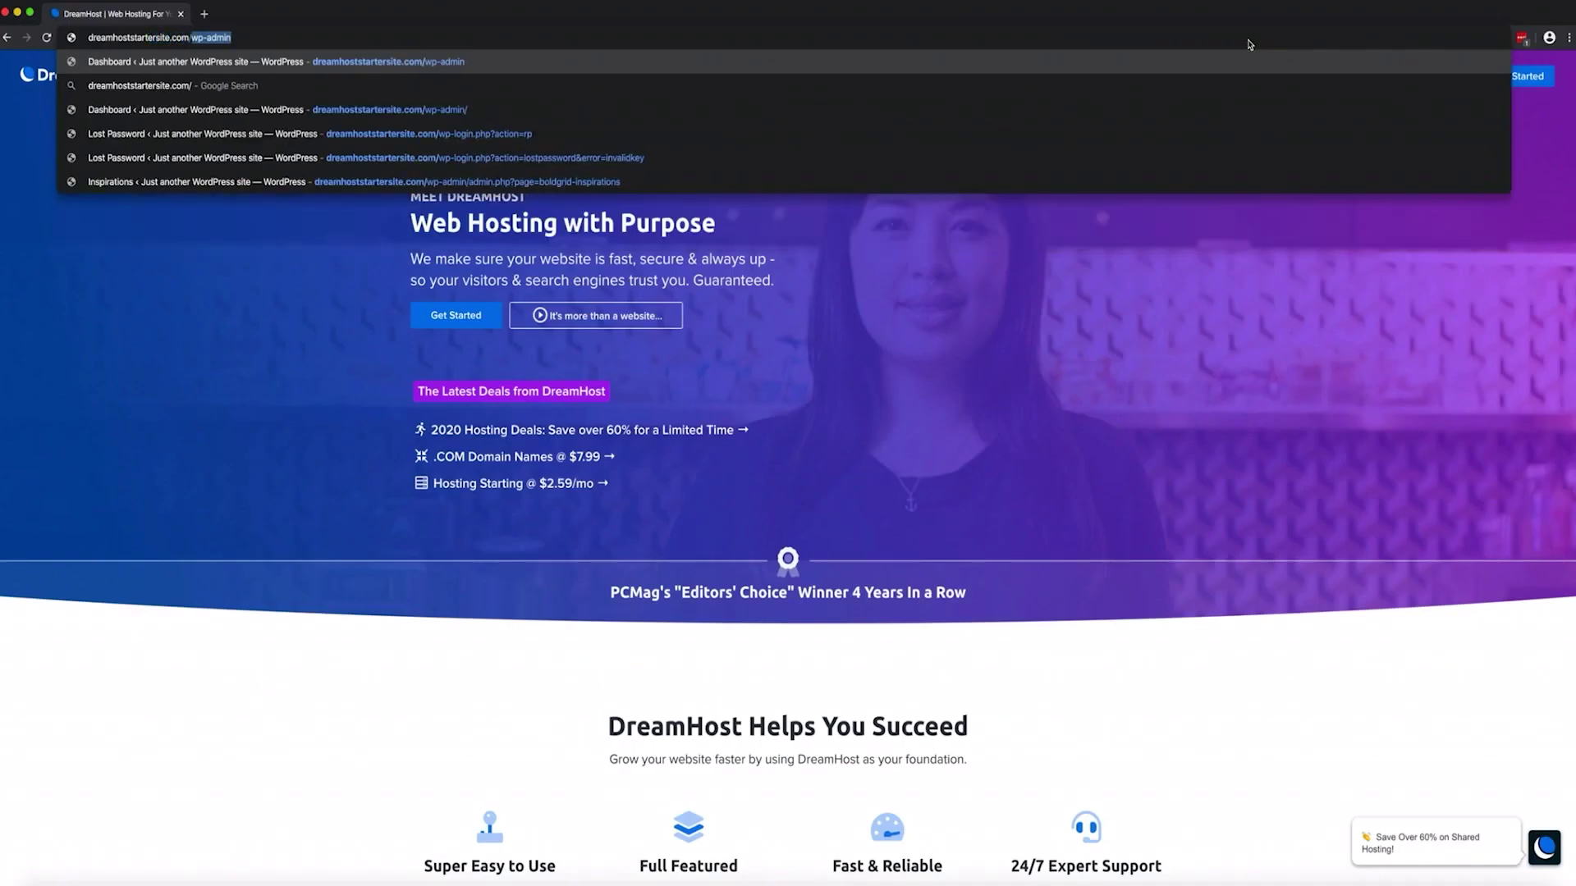
text(wp-admin)
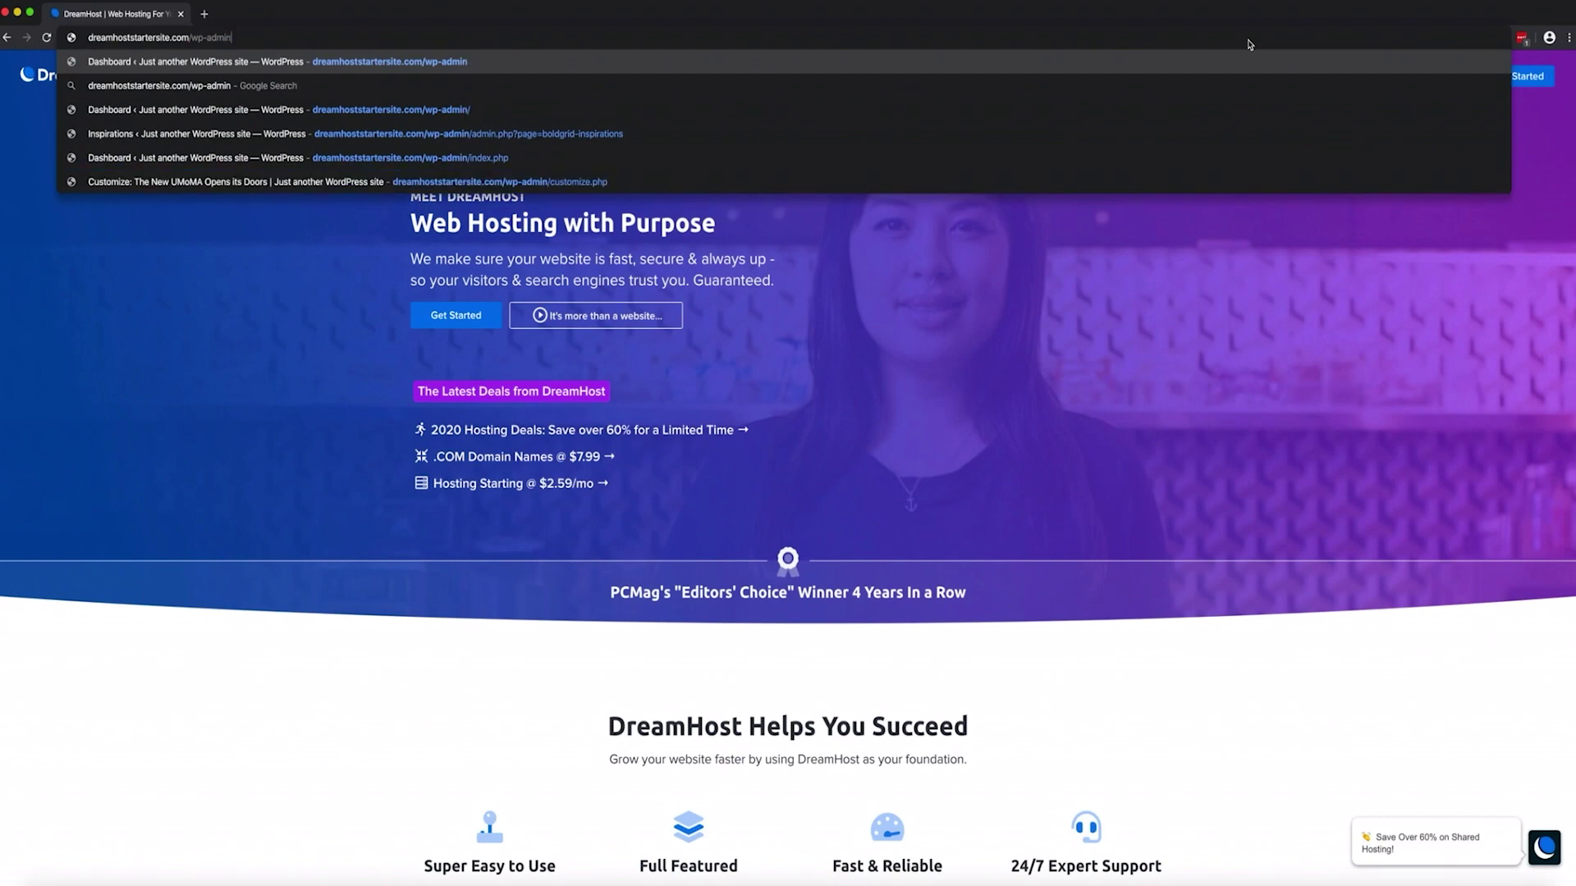
key(Return)
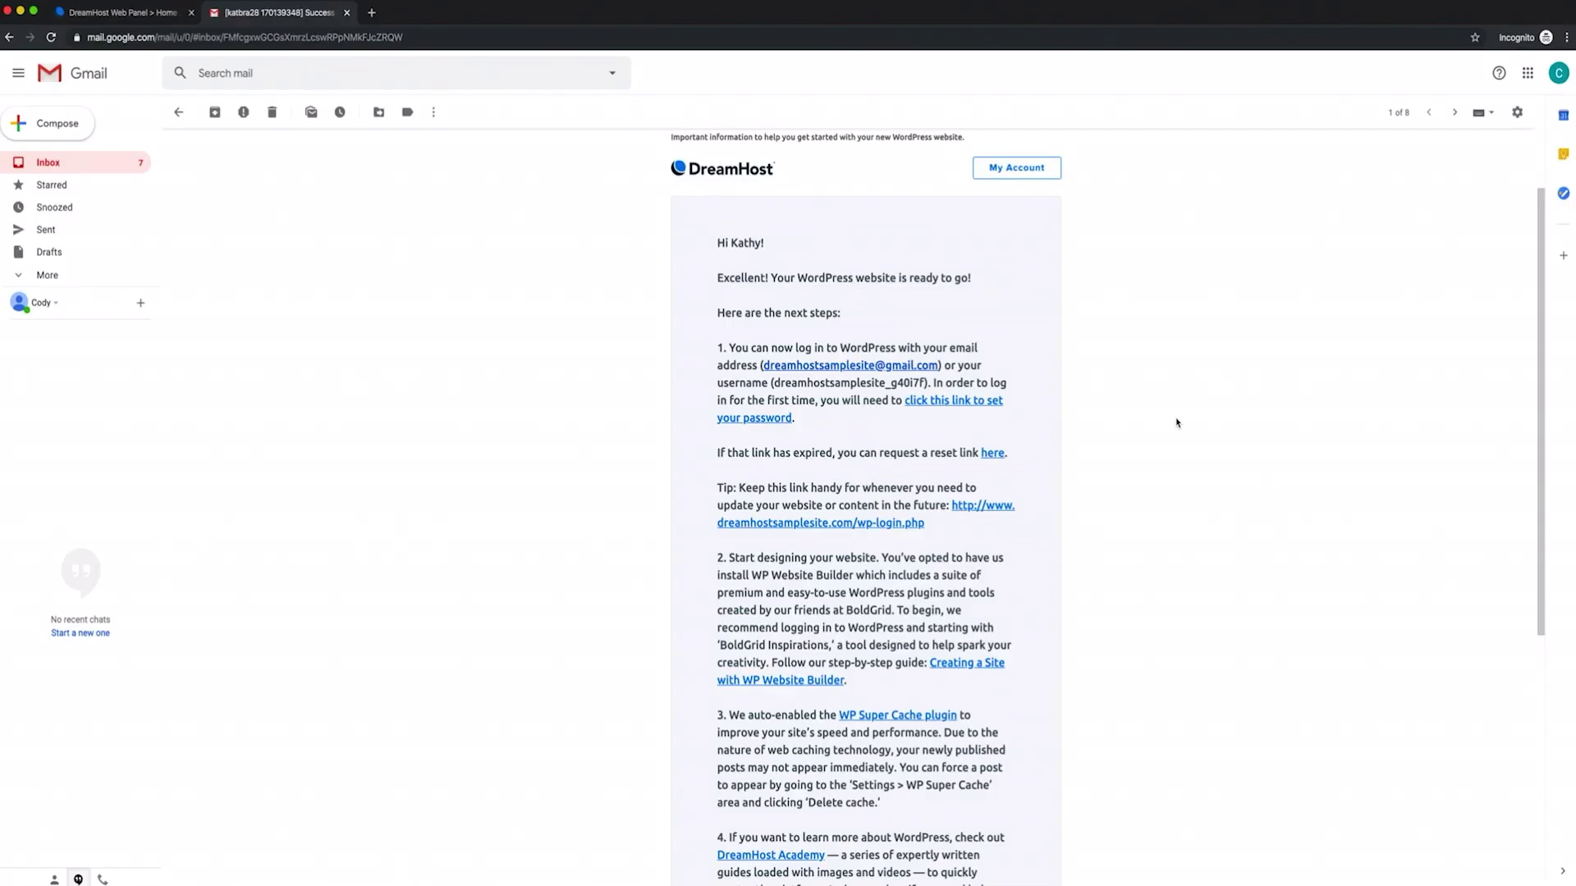
scroll(1177, 423, down, 3)
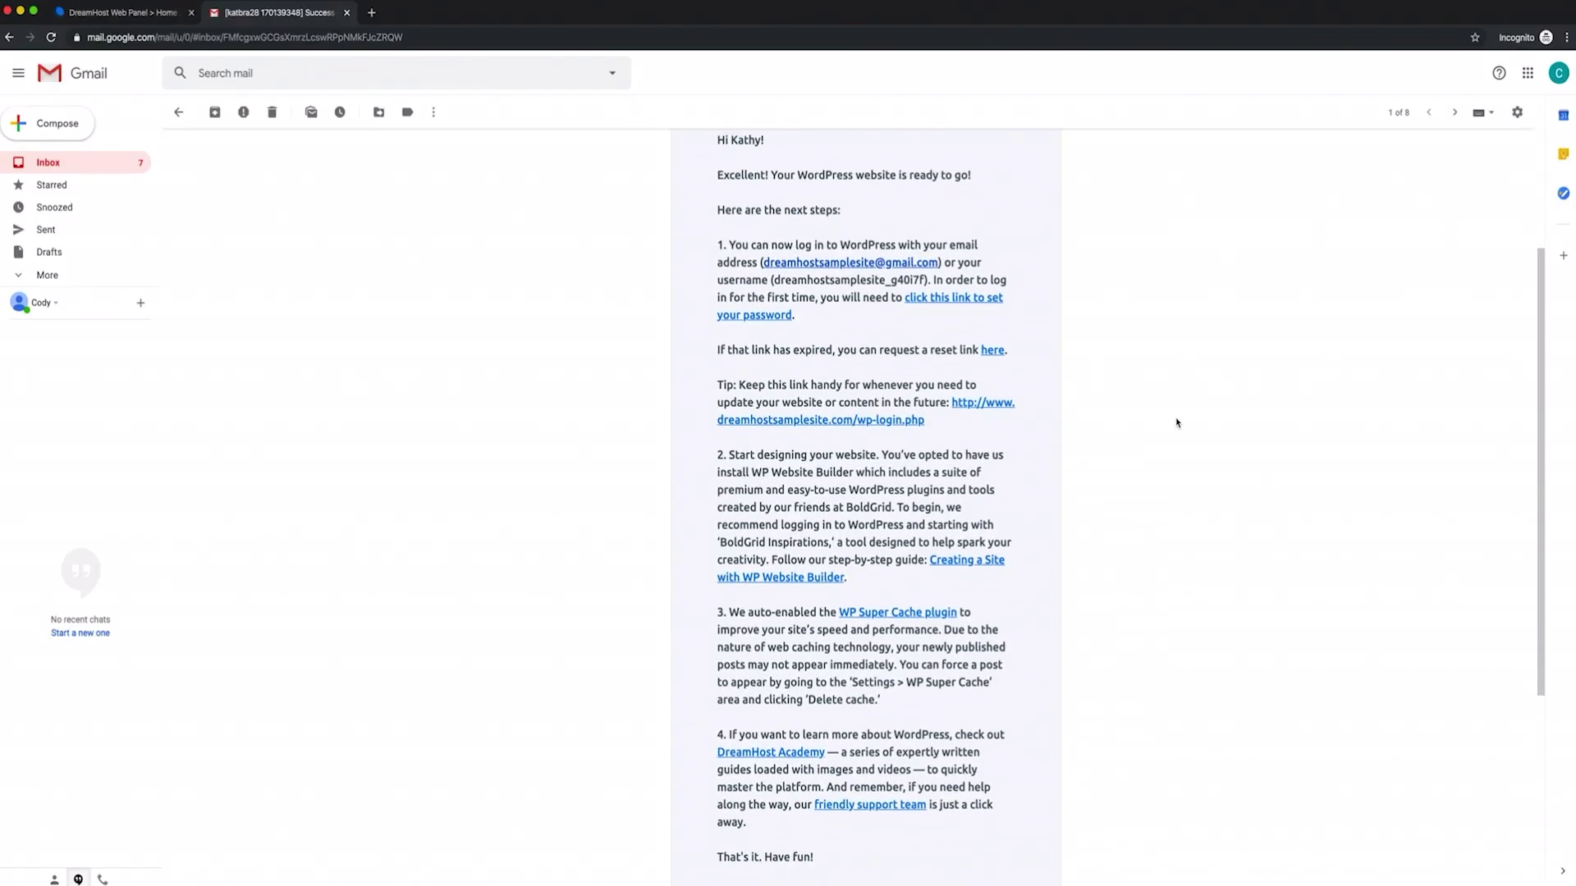
scroll(1177, 423, down, 1)
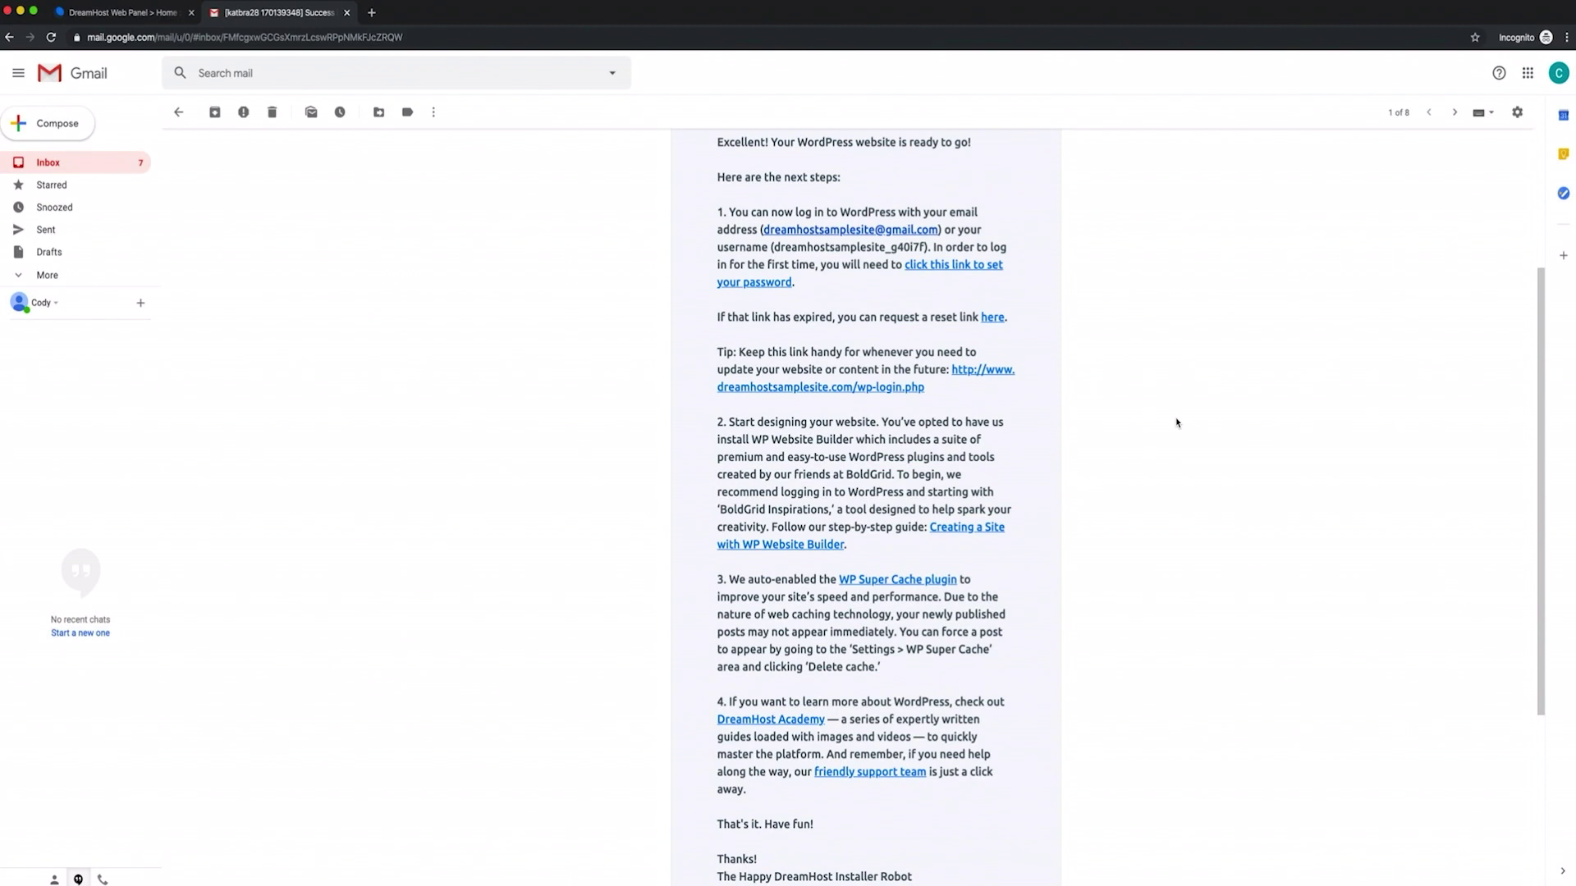
scroll(1176, 422, down, 3)
scroll(1177, 423, down, 3)
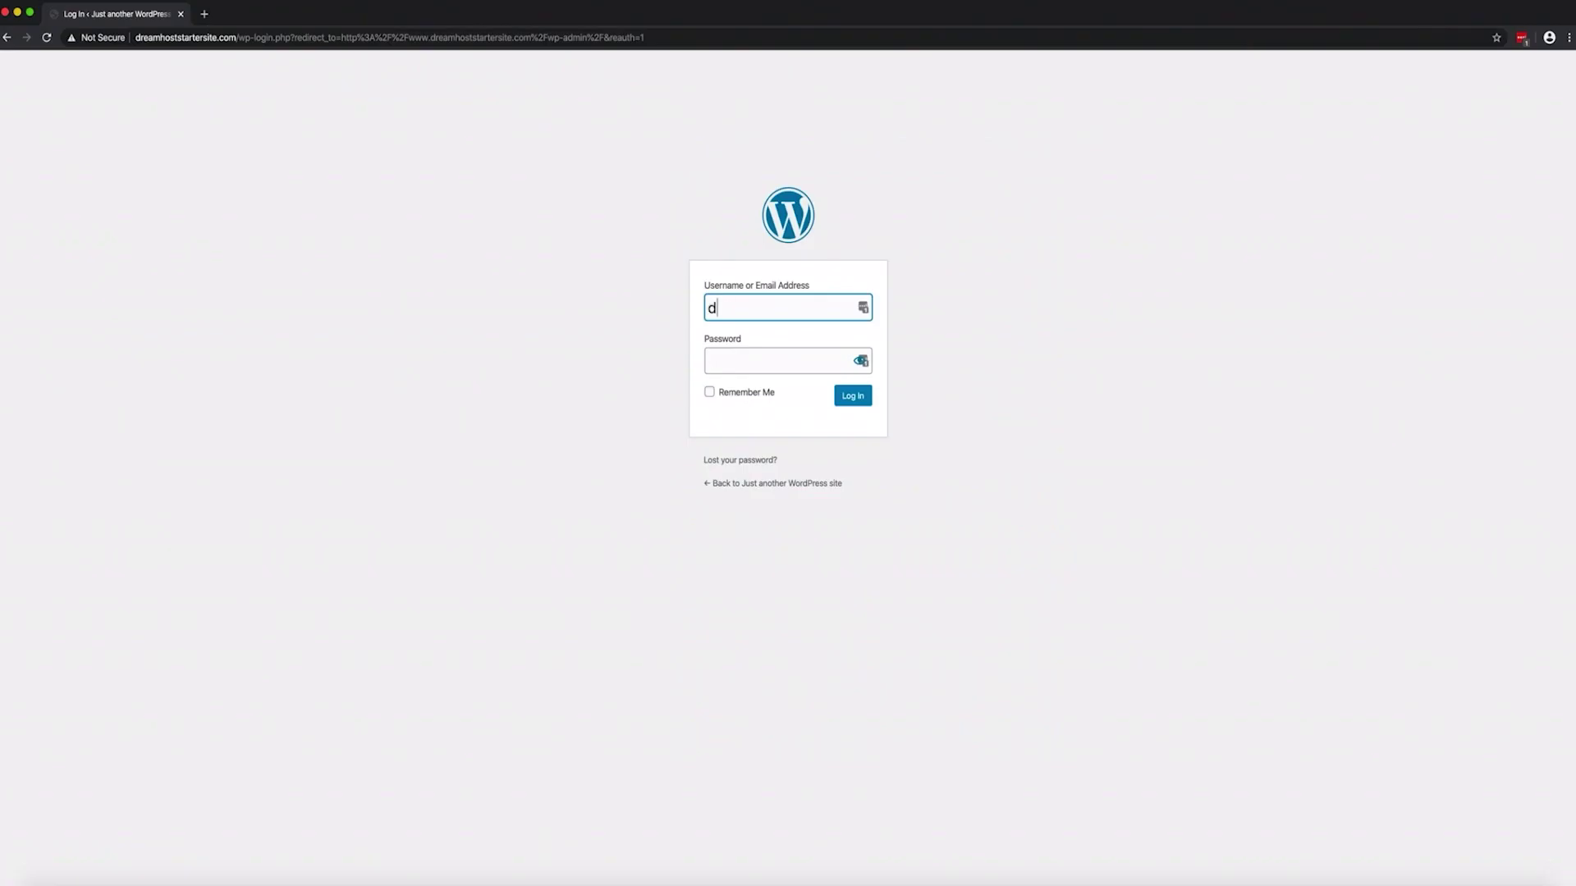
Enter the account password in the Password field
key(Tab)
text(*)
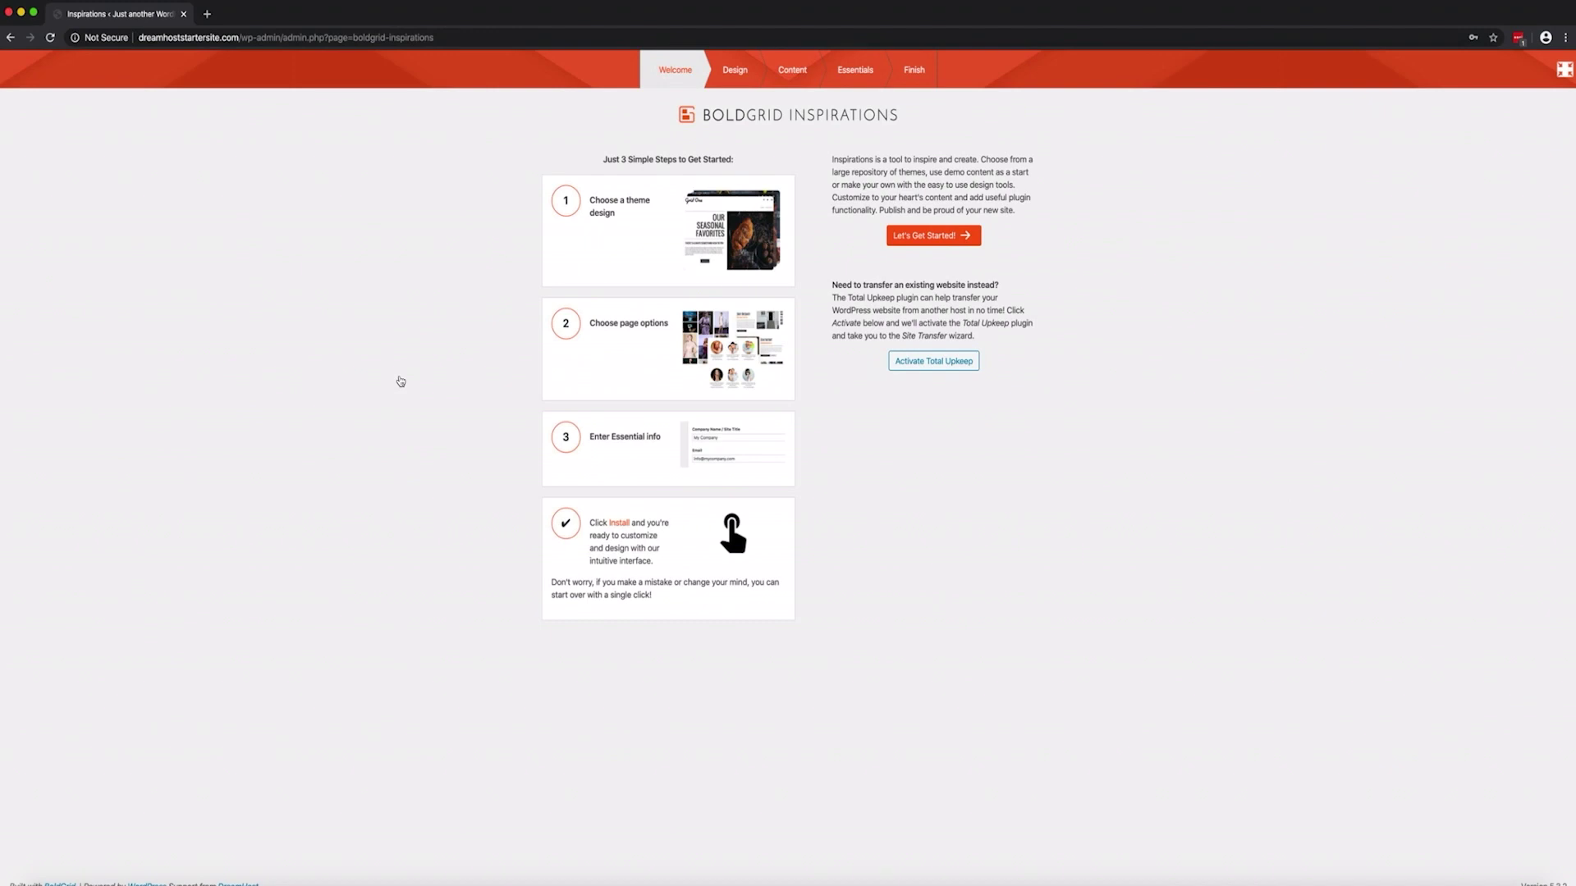
Start the BoldGrid wizard and select the Pavilion real estate theme
click(975, 236)
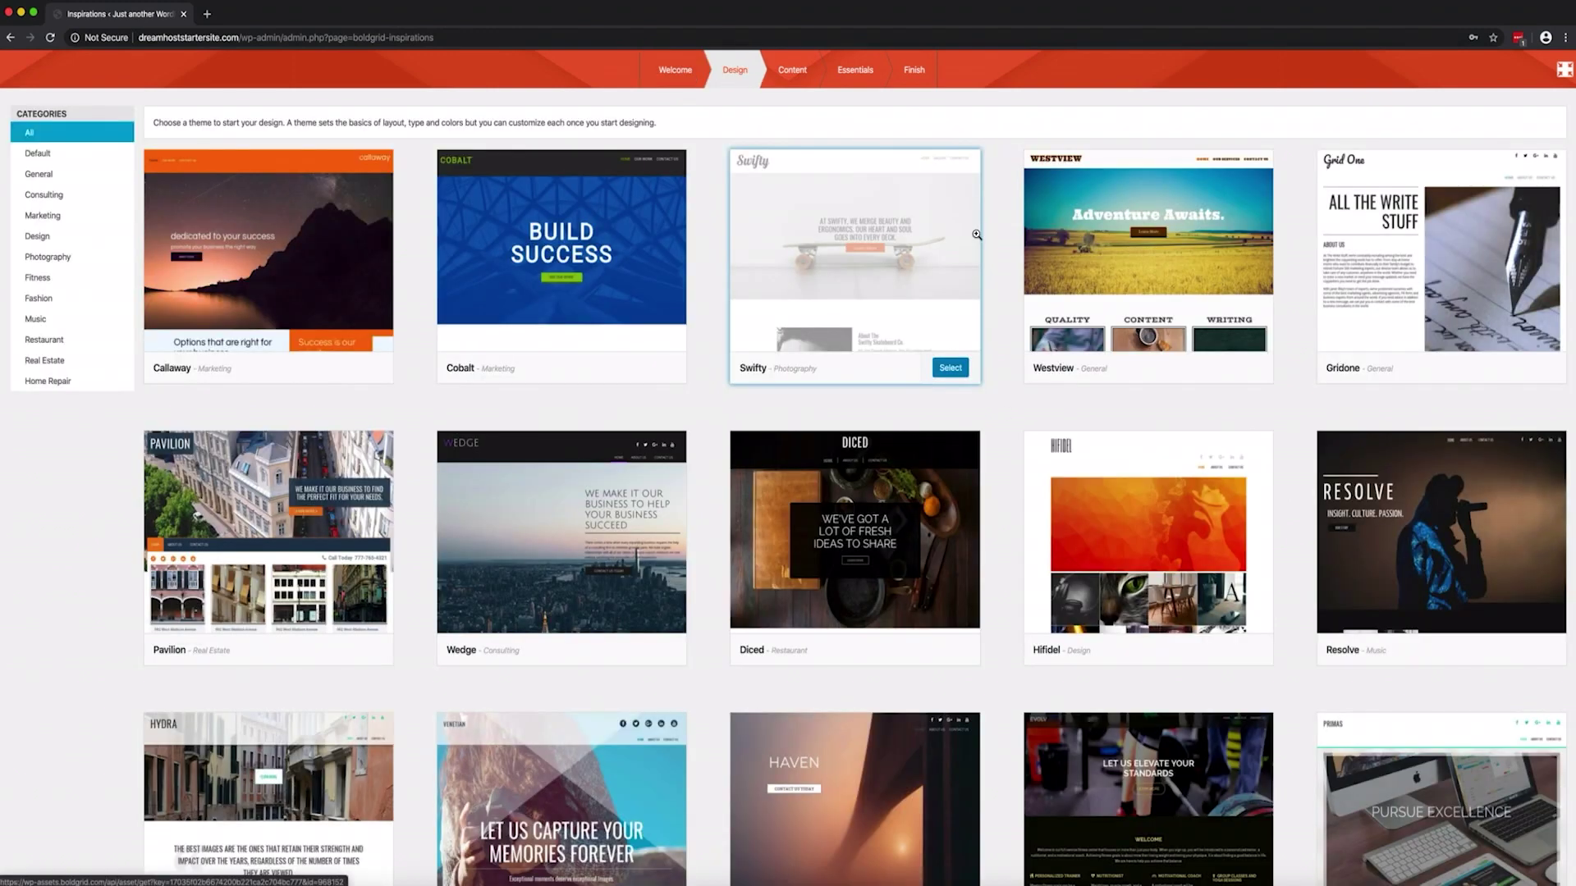
scroll(989, 238, down, 3)
scroll(993, 238, down, 10)
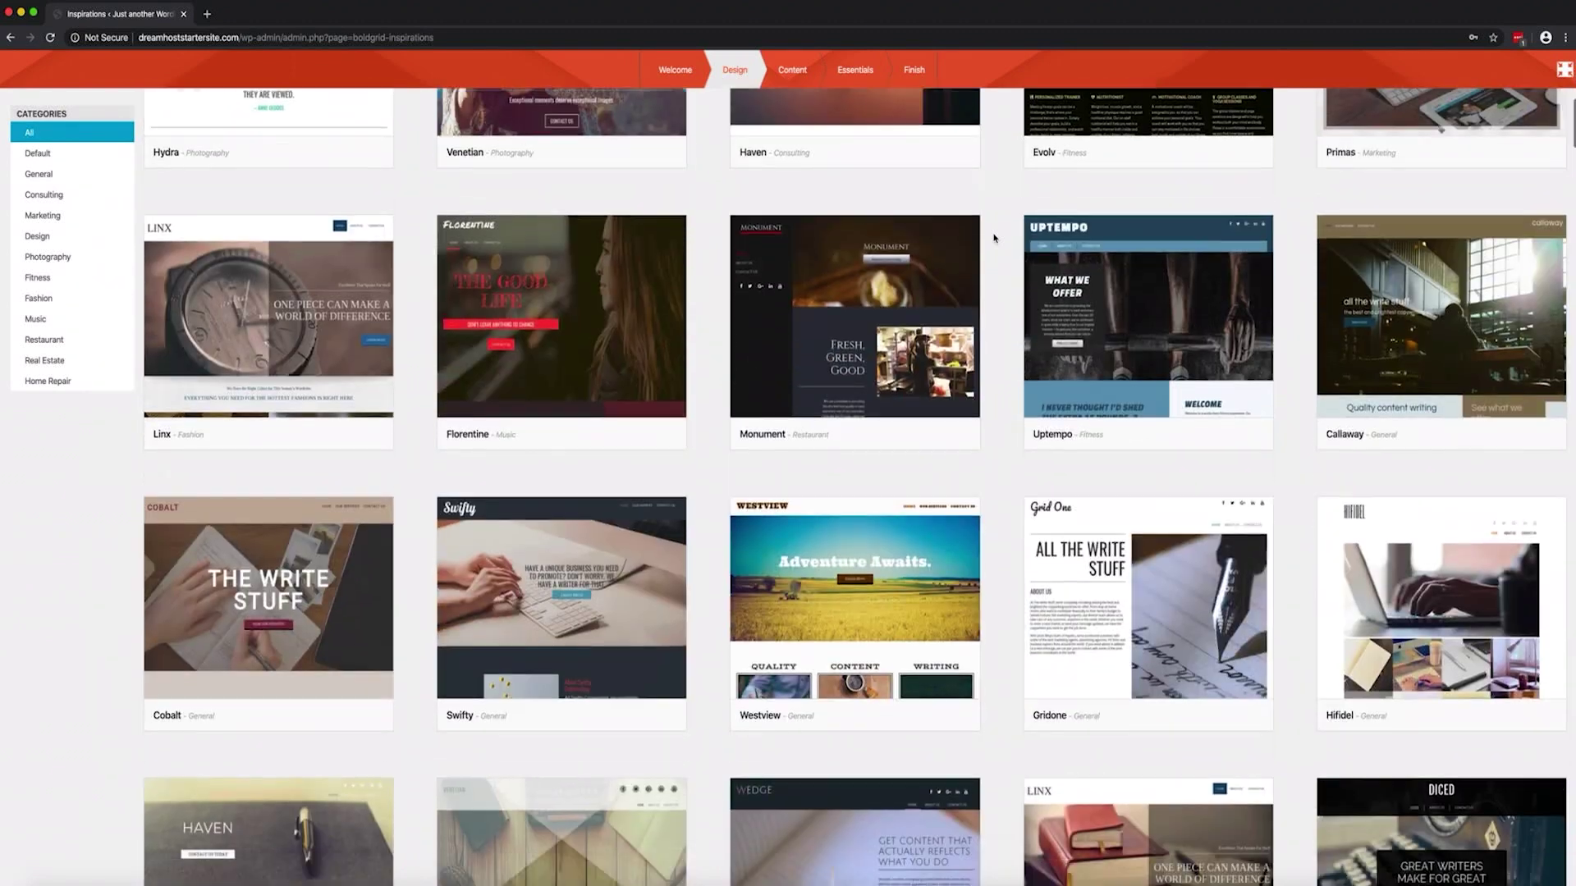
scroll(993, 238, up, 5)
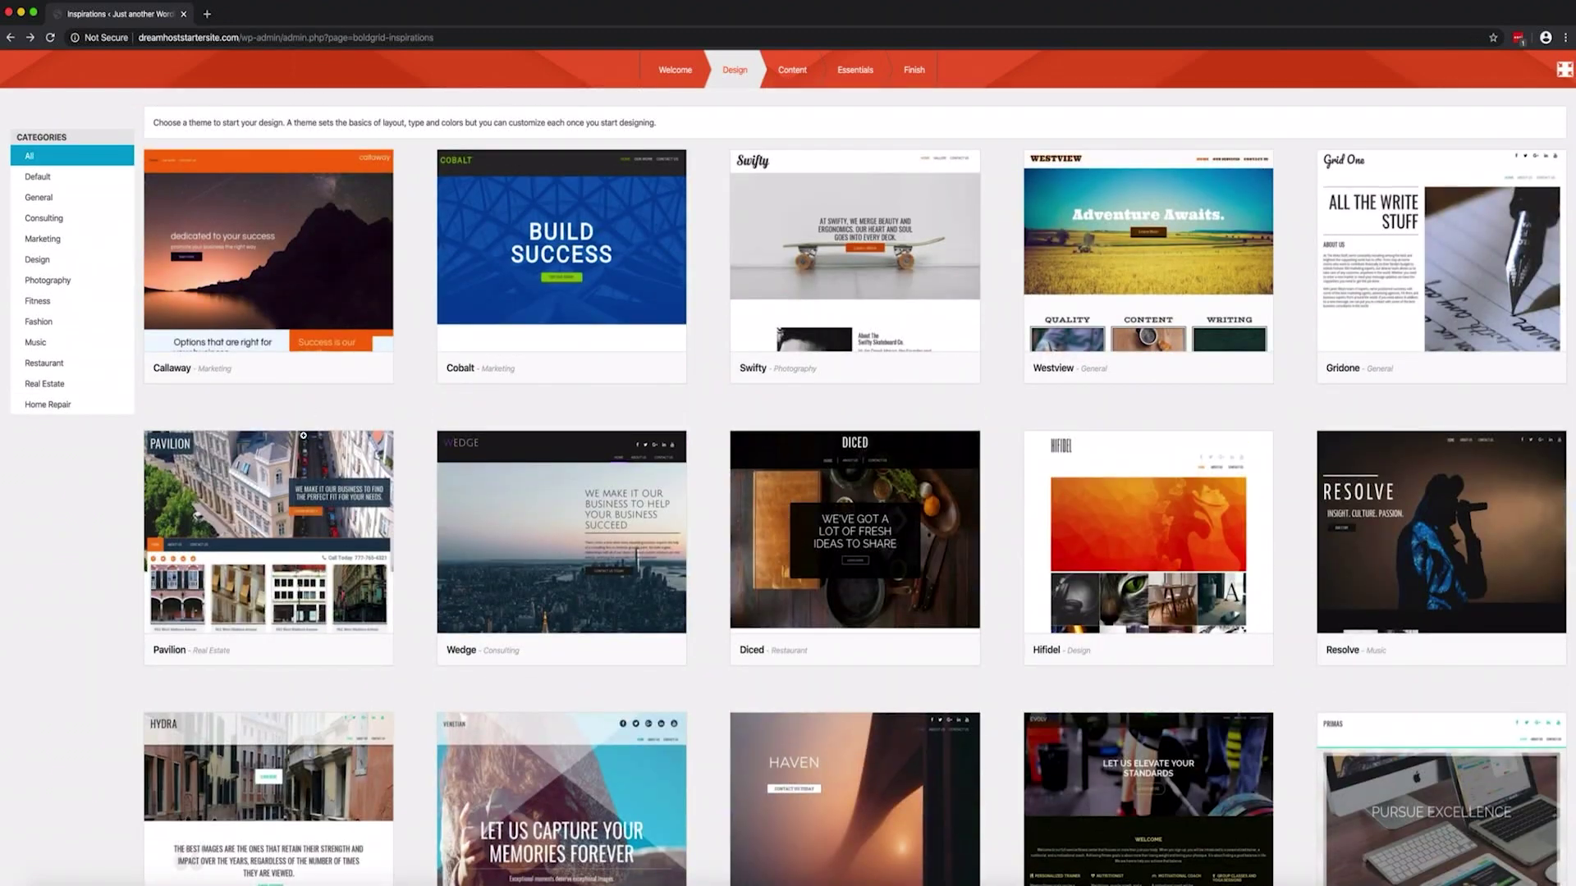
click(303, 435)
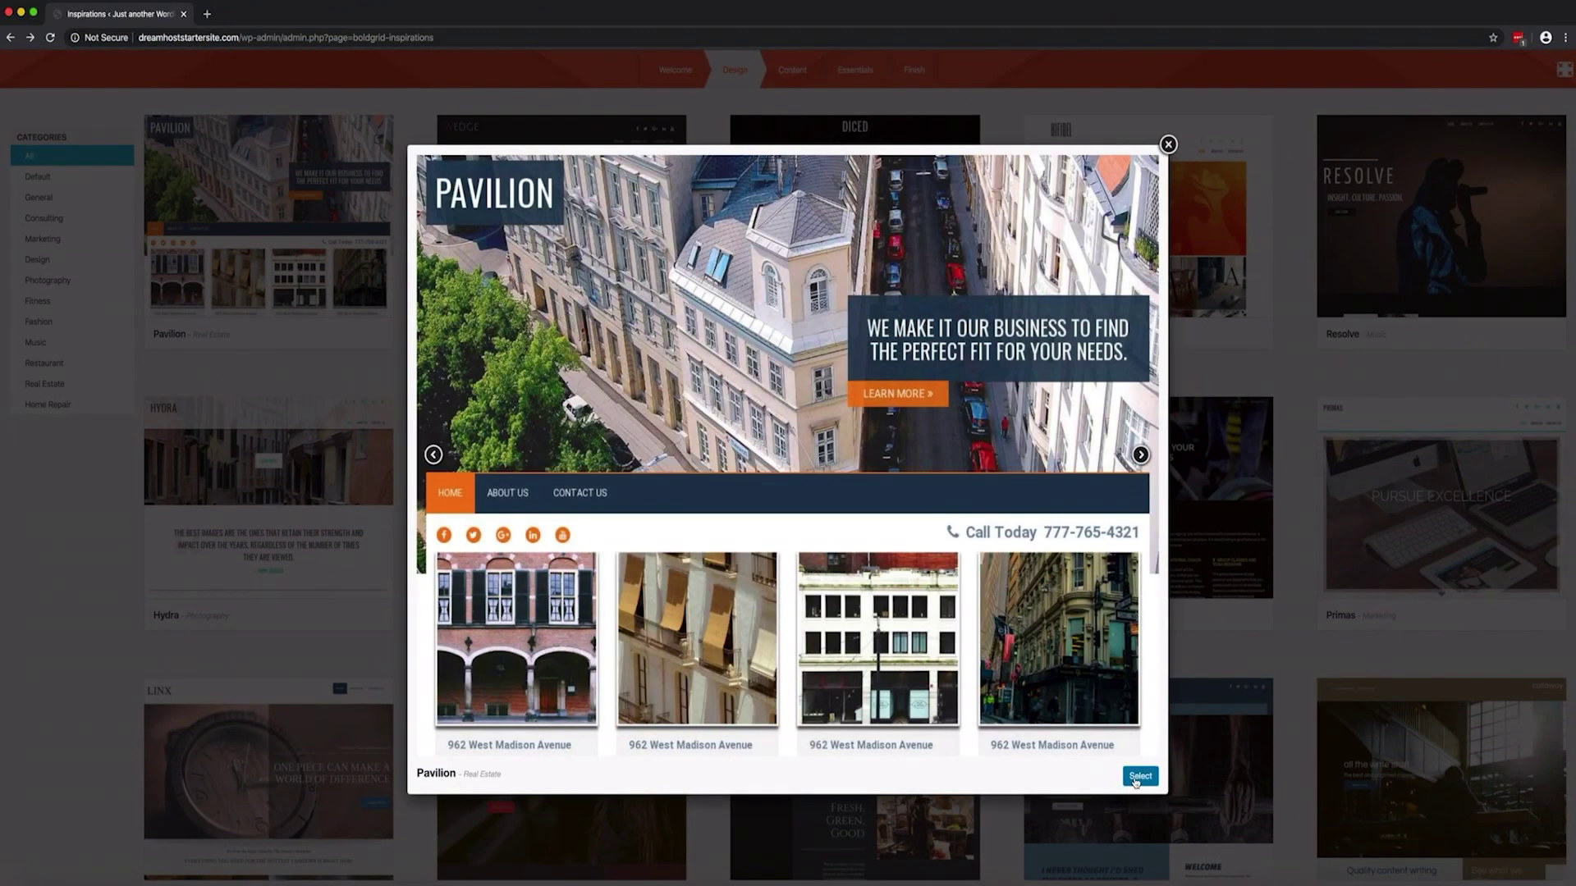
click(1140, 777)
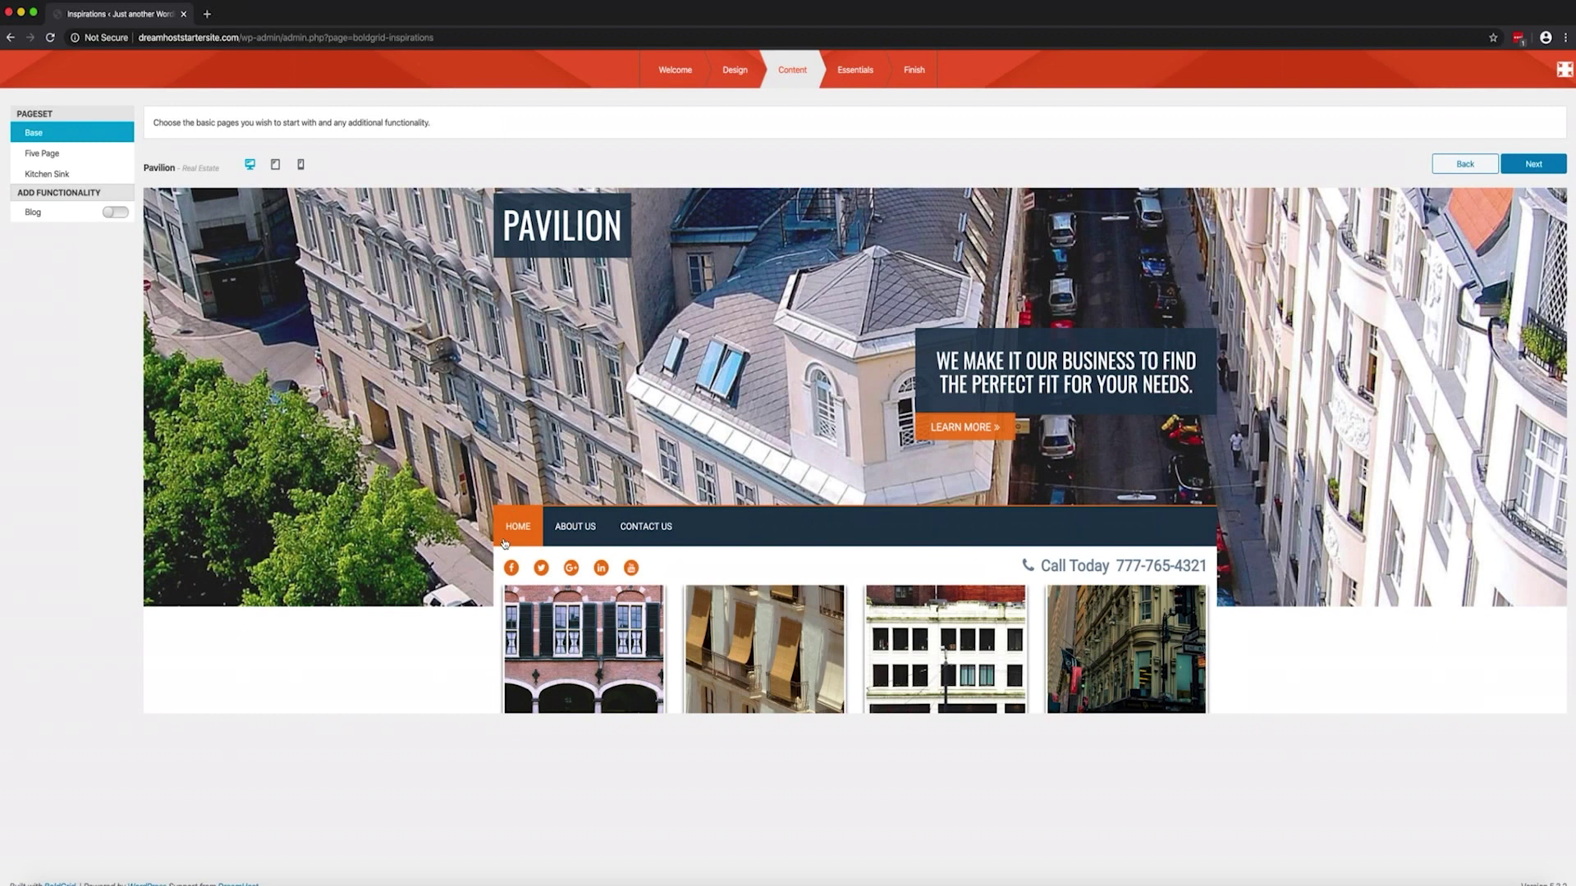
Use the Kitchen Sink pageset, advance to Essentials, and select the current site title
scroll(504, 543, down, 5)
scroll(504, 544, down, 7)
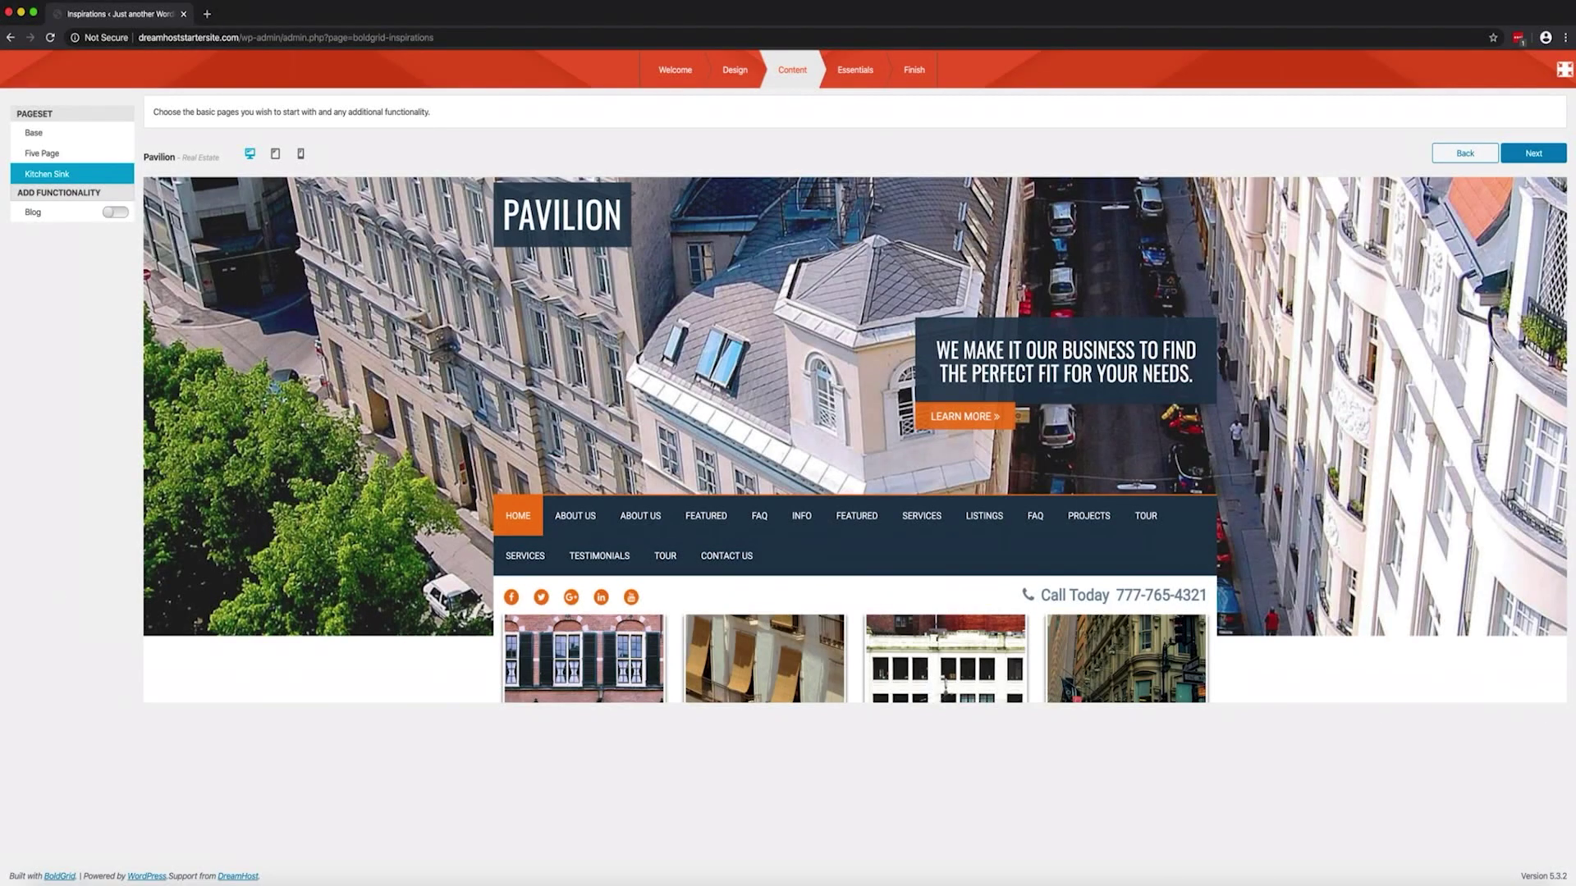
click(1534, 156)
drag(743, 198, 609, 203)
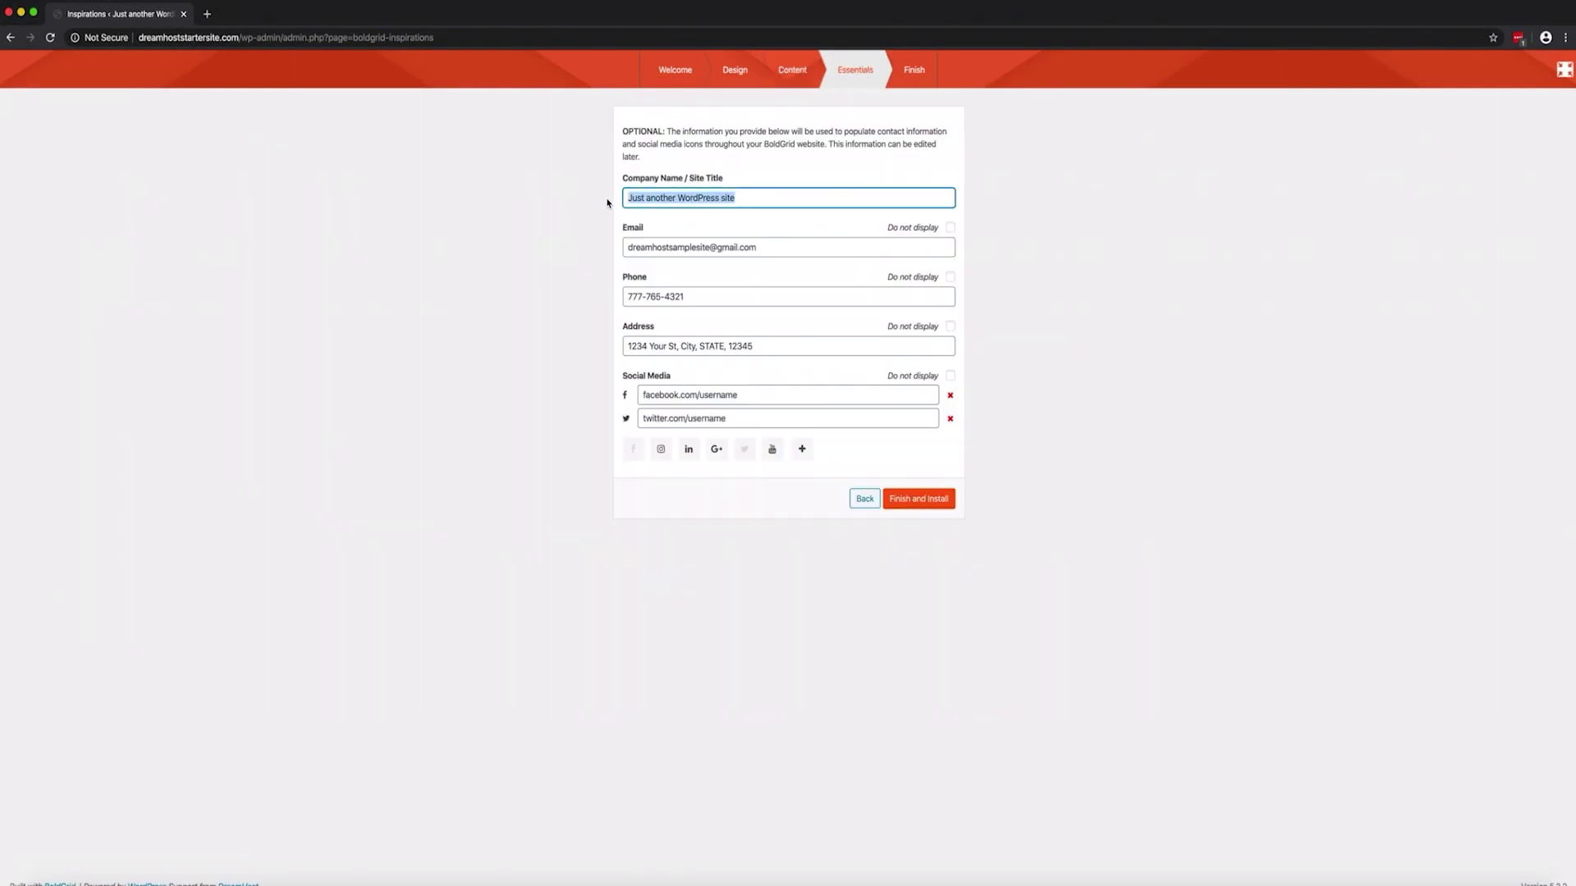
Enter 'Huntington Real Estate' as the site title and run Finish and Install
text(Huntington Real Estate)
scroll(723, 347, down, 1)
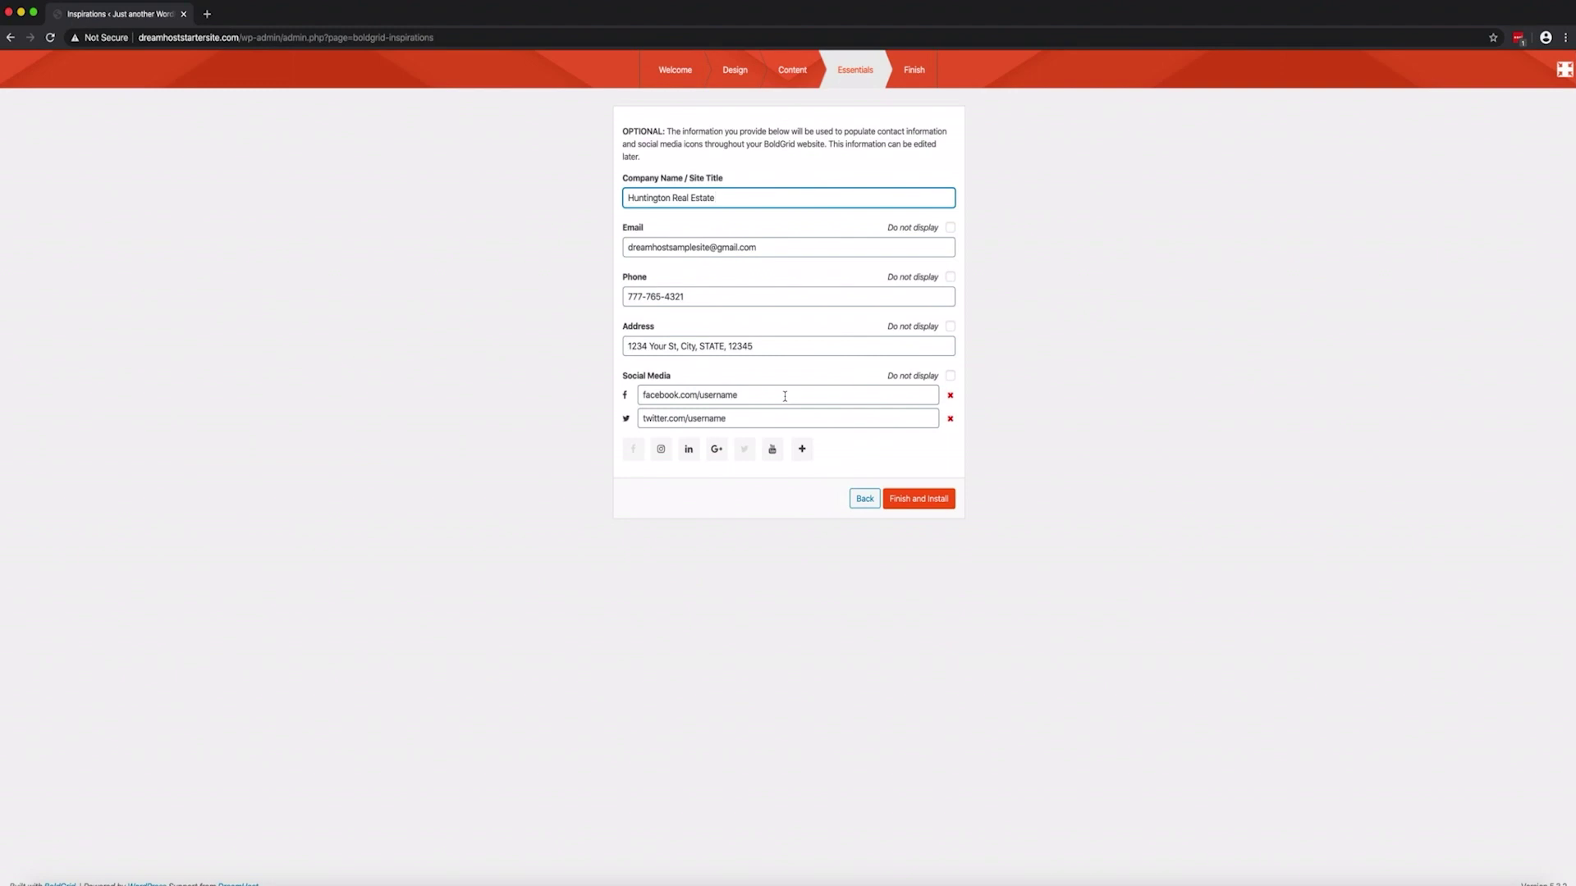
click(912, 497)
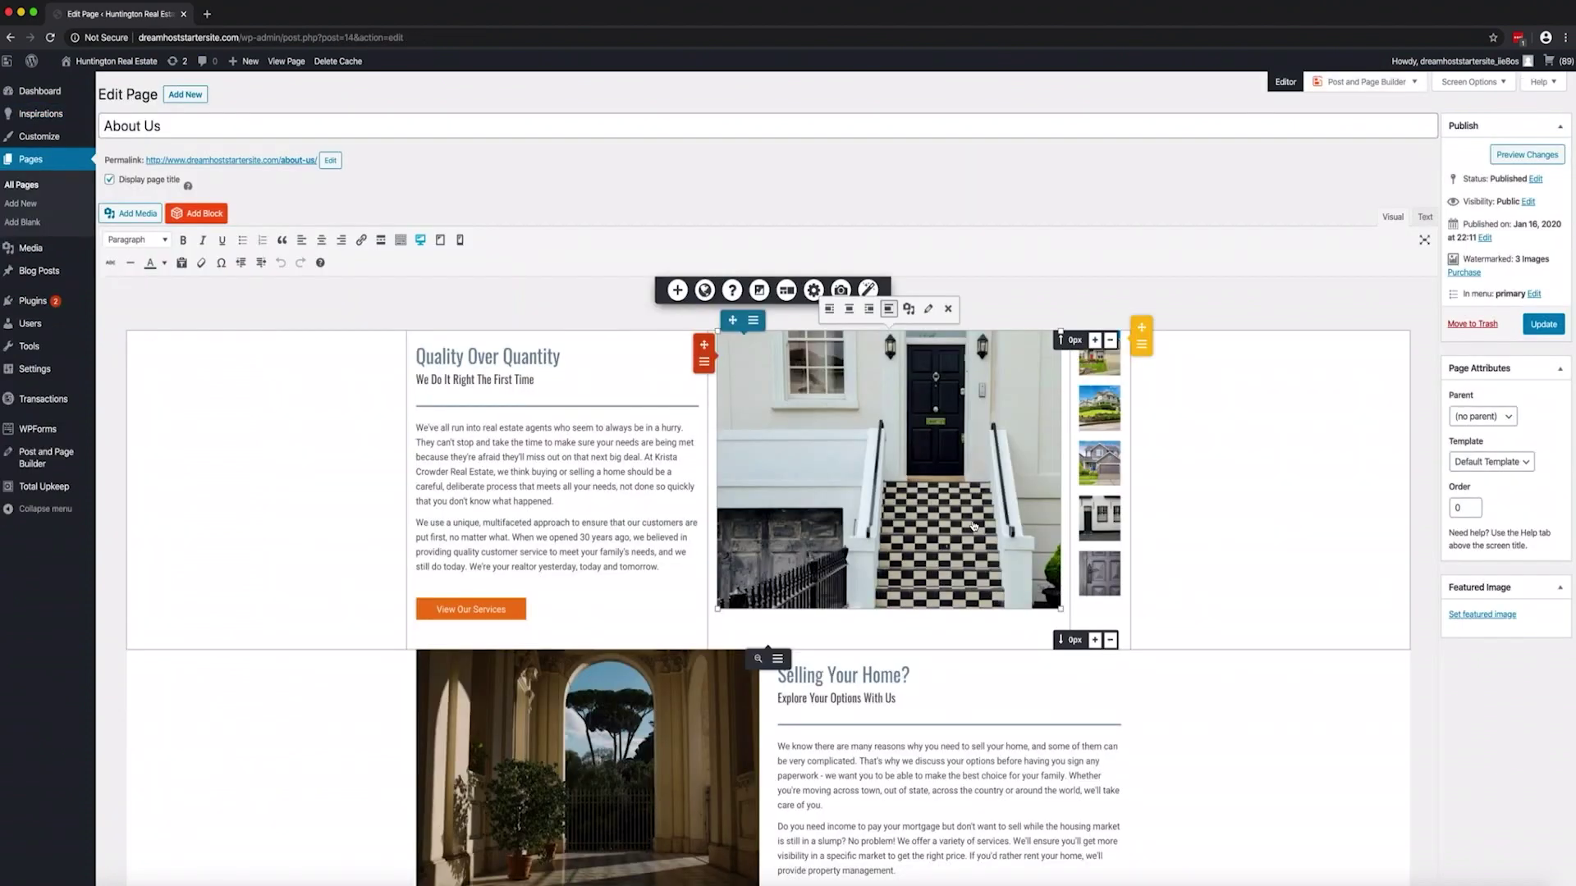
Change the About Us orange button text to 'Check Out Our Staff' and select the front-door photo
text(Check Out Our Staff)
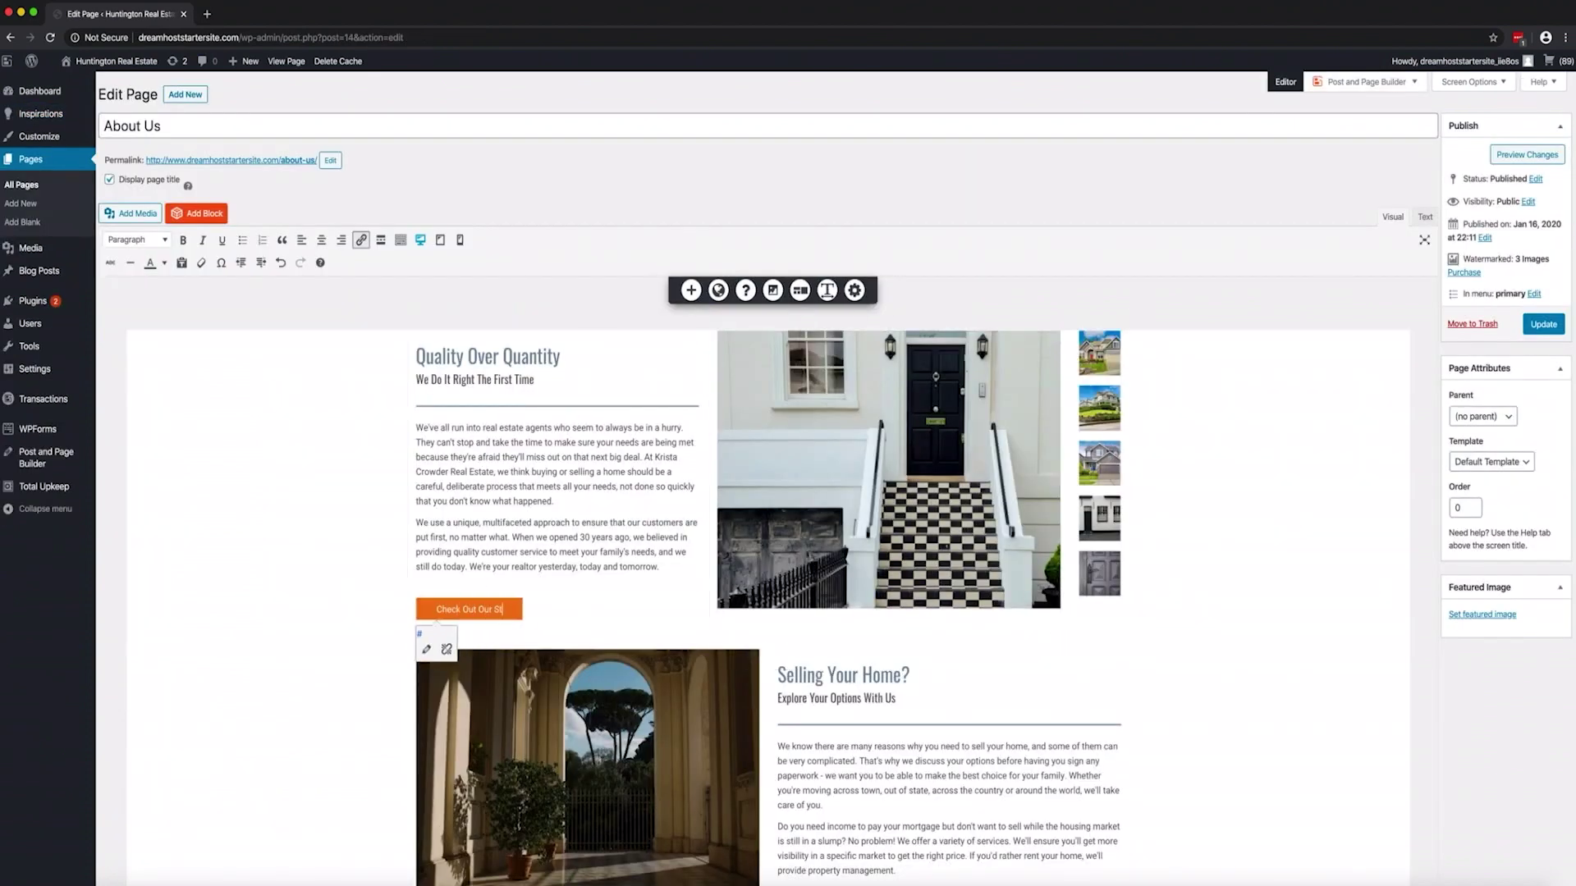
click(996, 388)
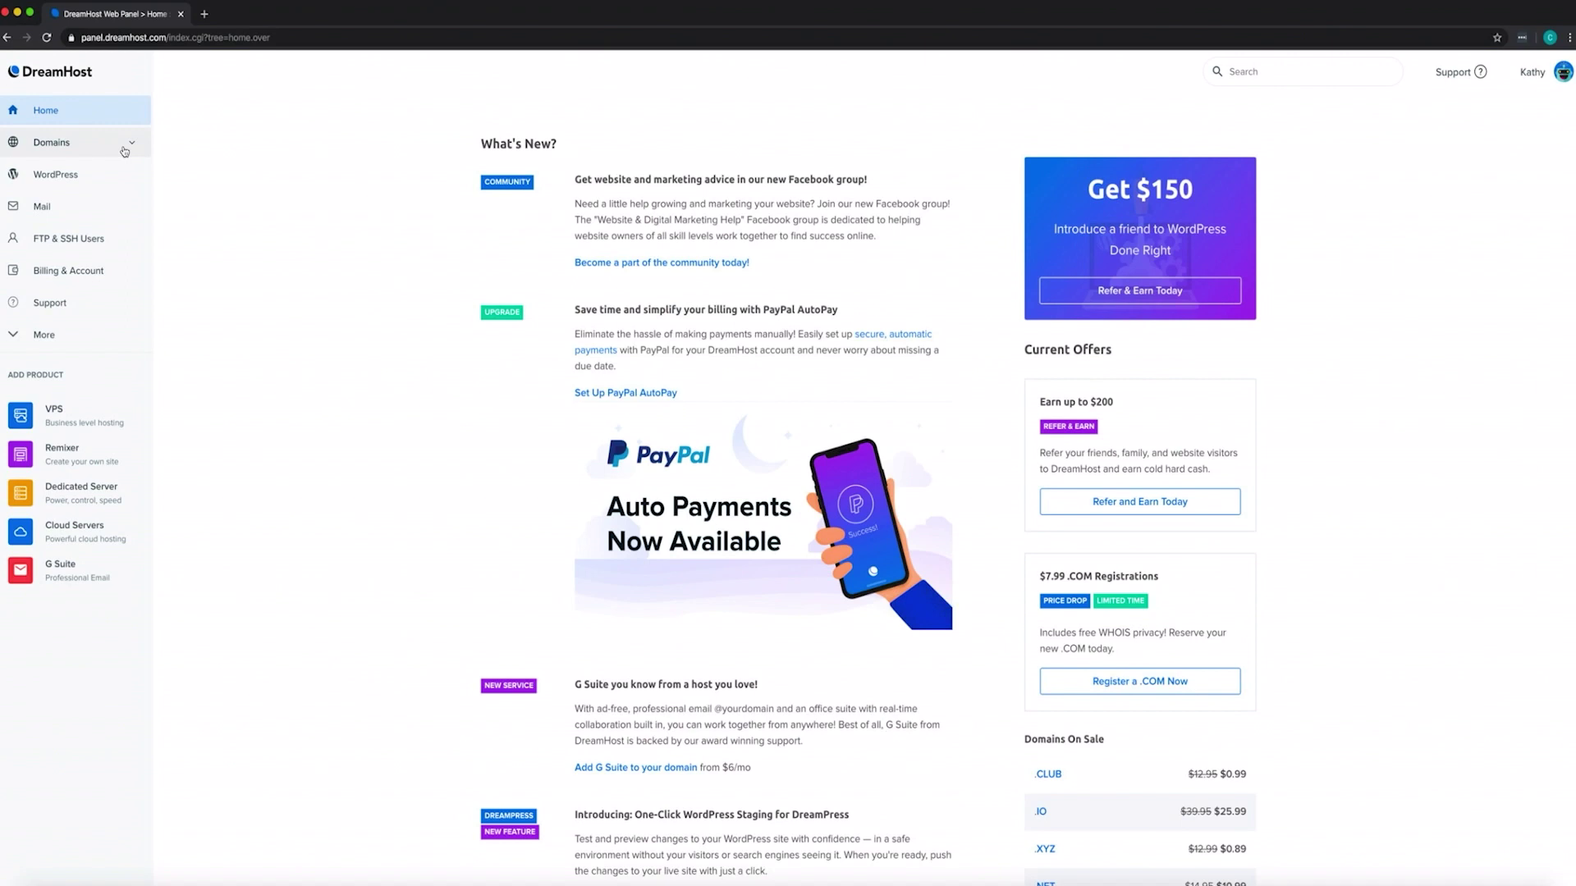
Bring up the Change Certificate options for the second domain under SSL/TLS Certificates
click(124, 150)
click(129, 266)
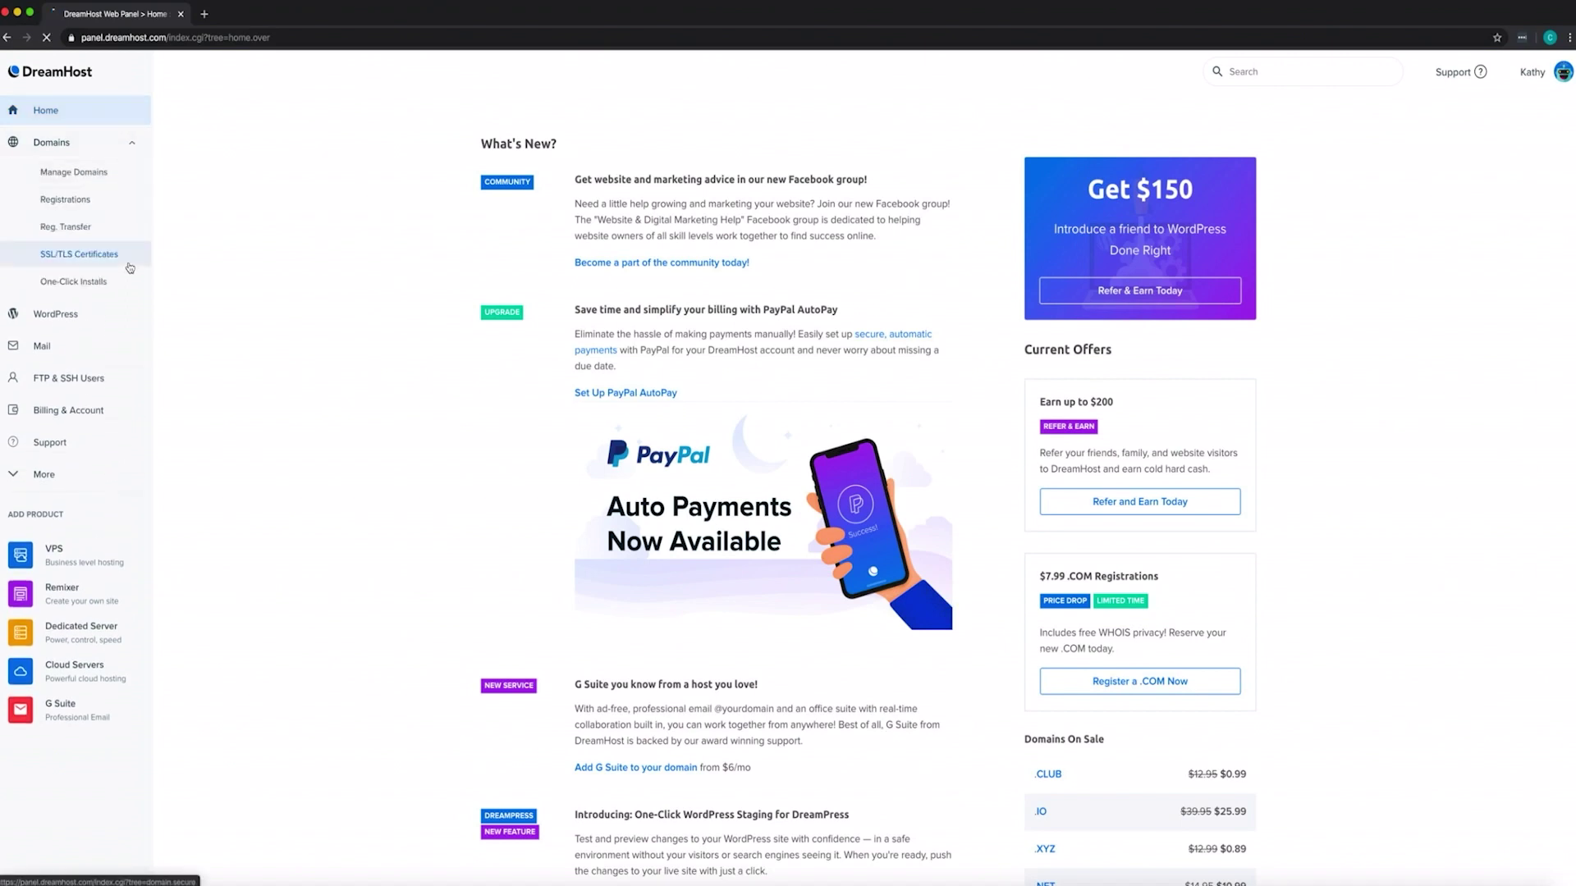
click(1223, 367)
click(1106, 363)
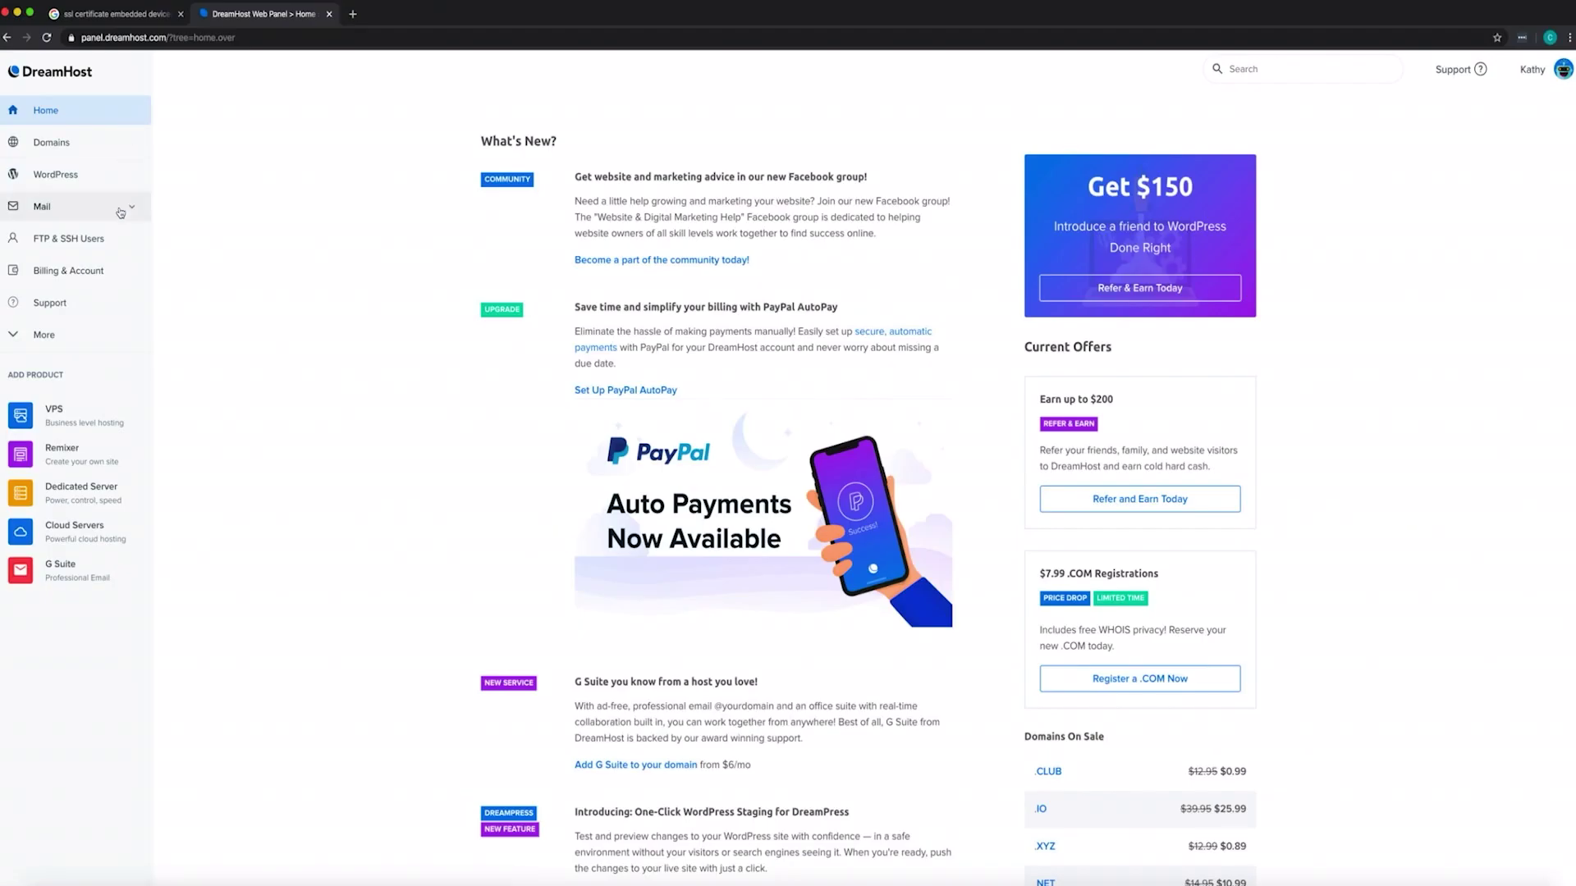
Look over the Mail options, then list both hosted domains on Manage Domains
click(120, 218)
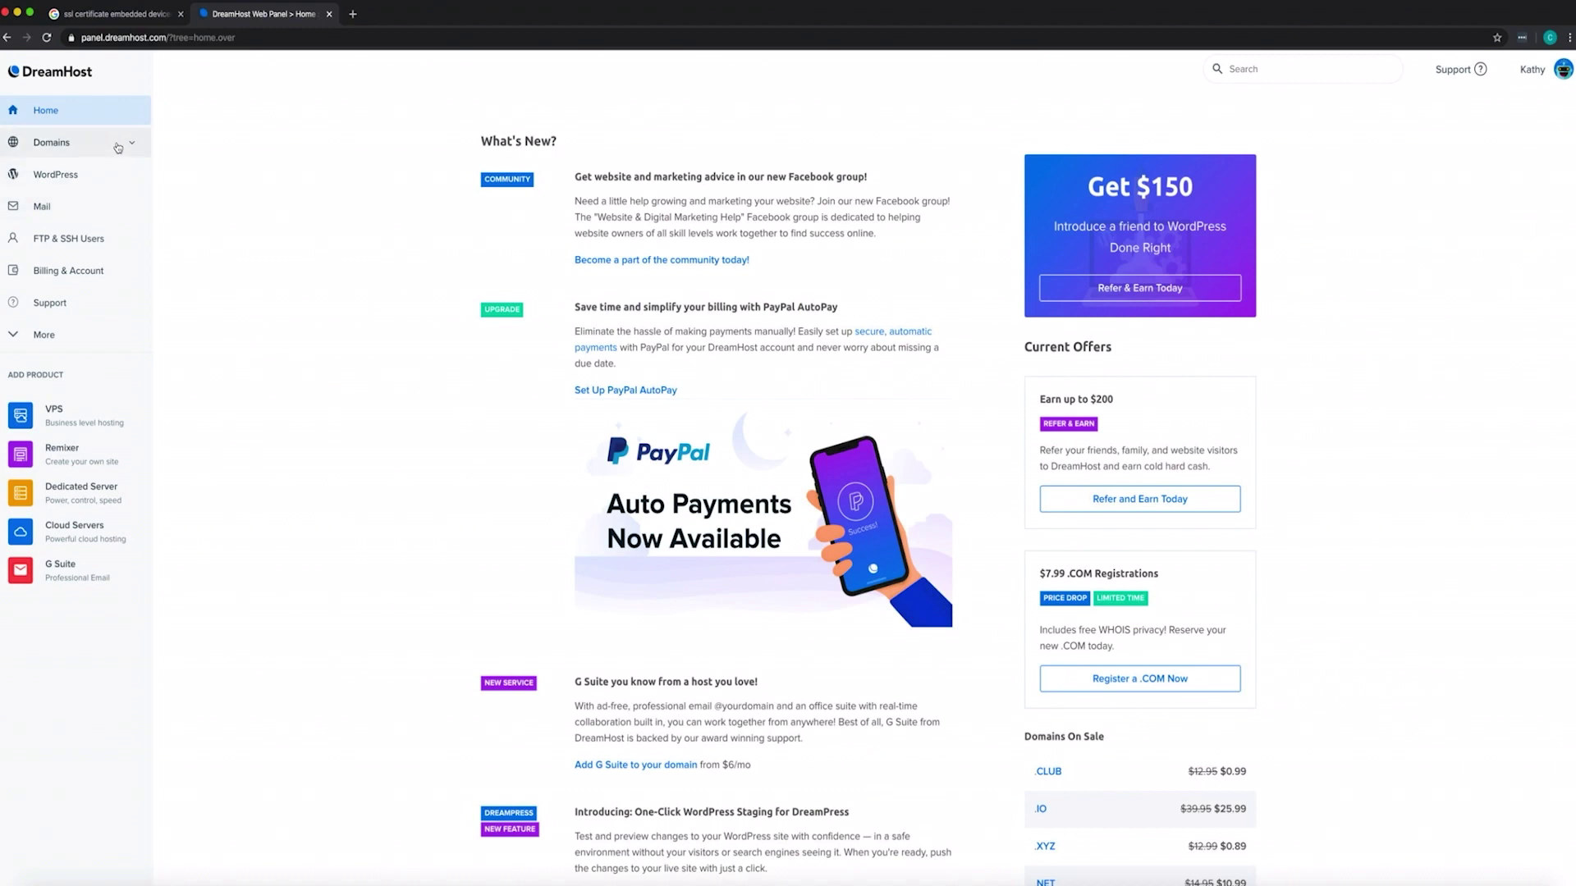
click(118, 147)
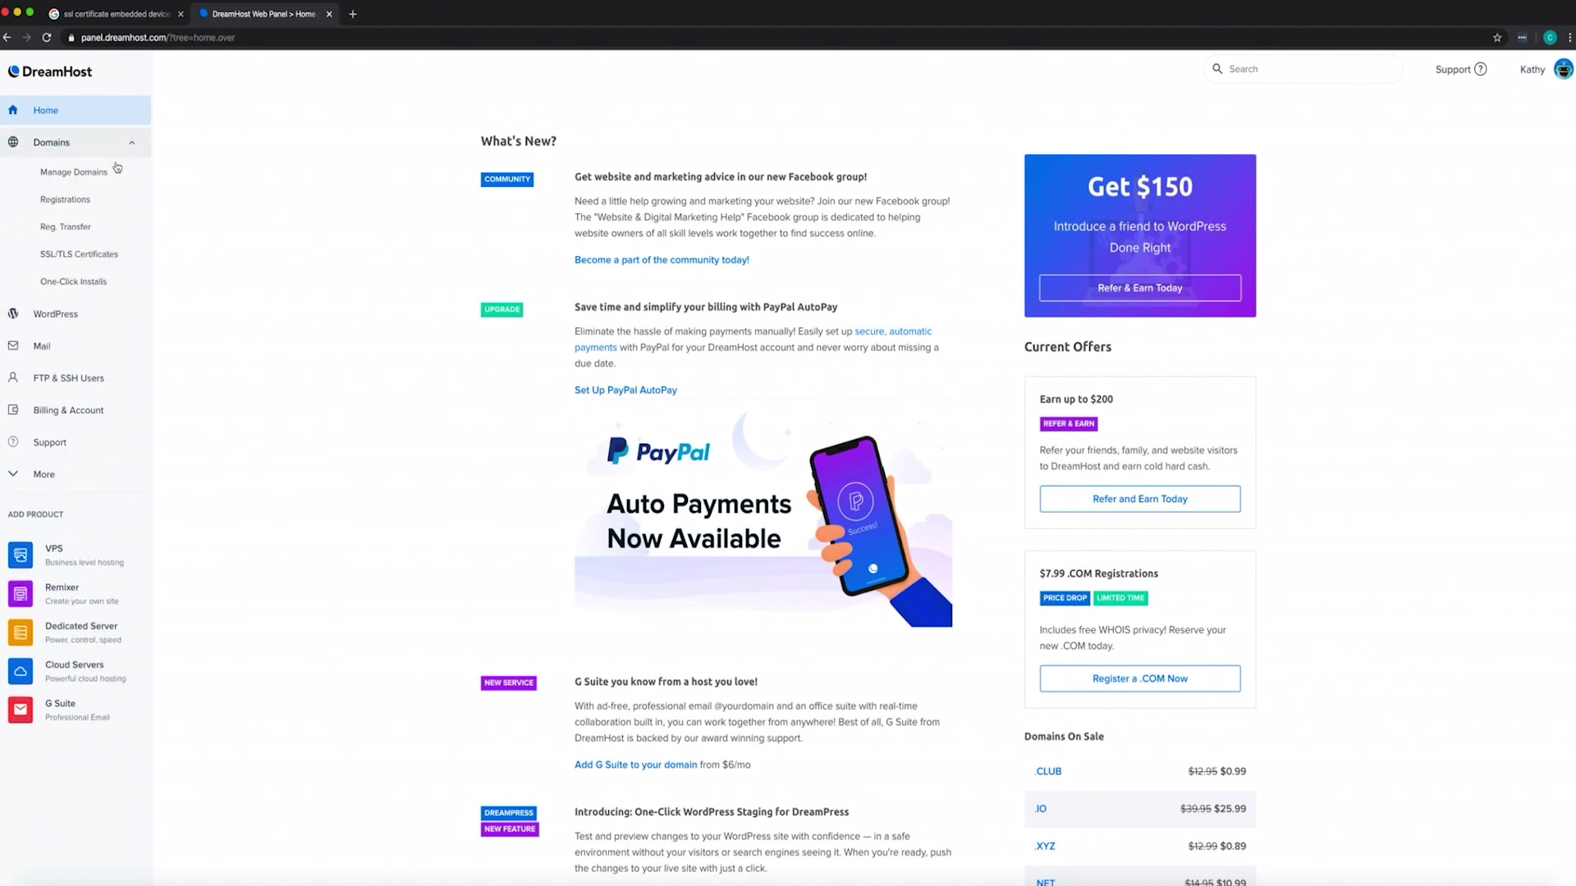
click(116, 175)
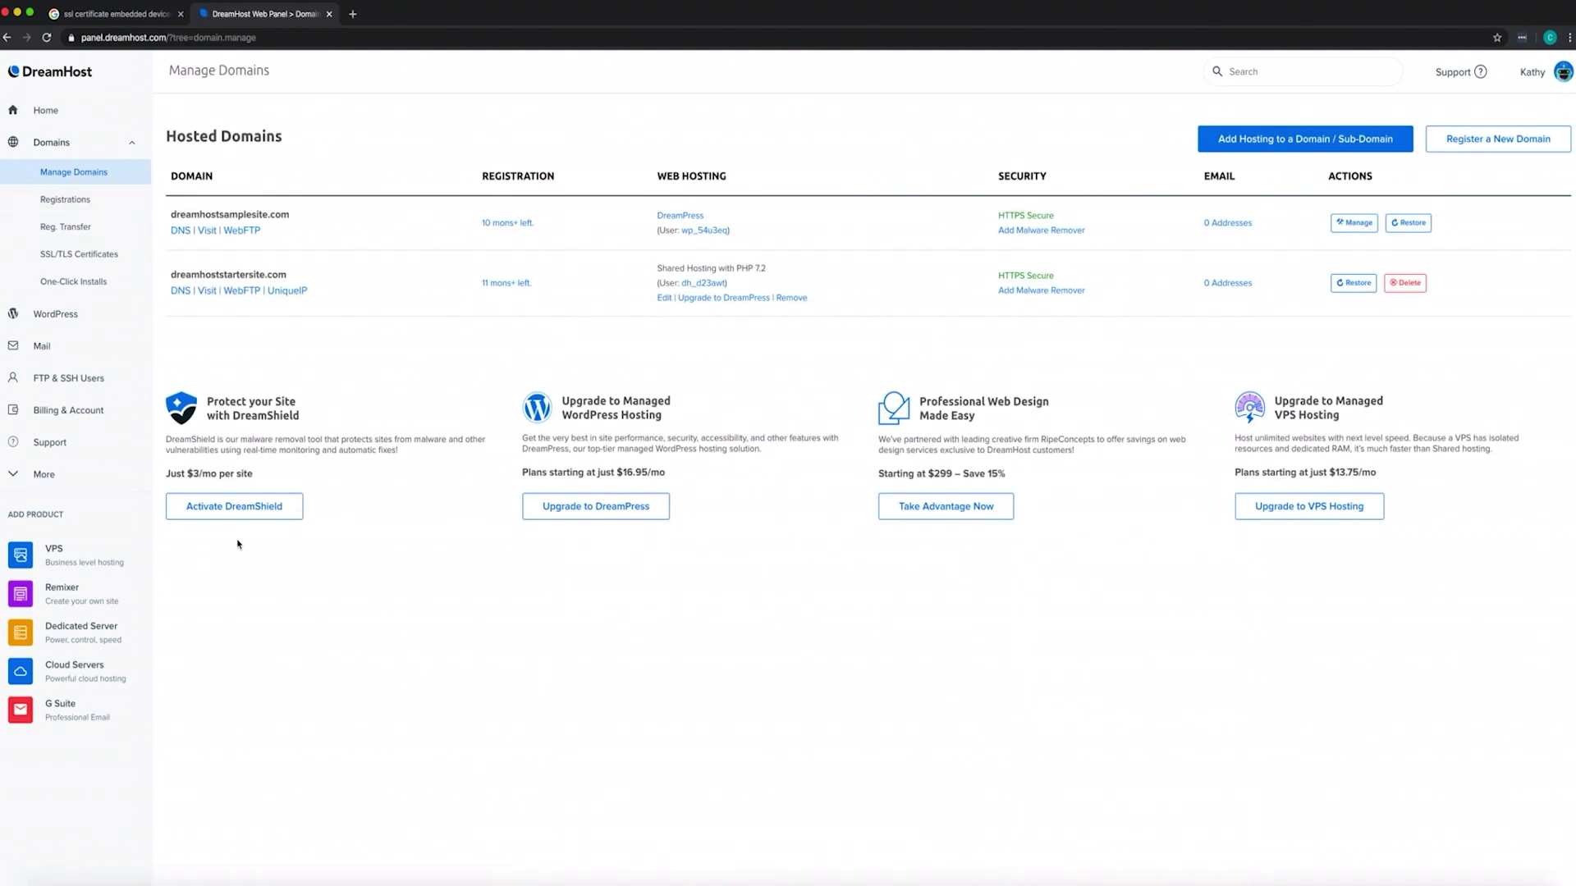
Add the DreamShield malware remover, reaching Secure Checkout with DreamShield Protection at $3.00/mo
click(234, 508)
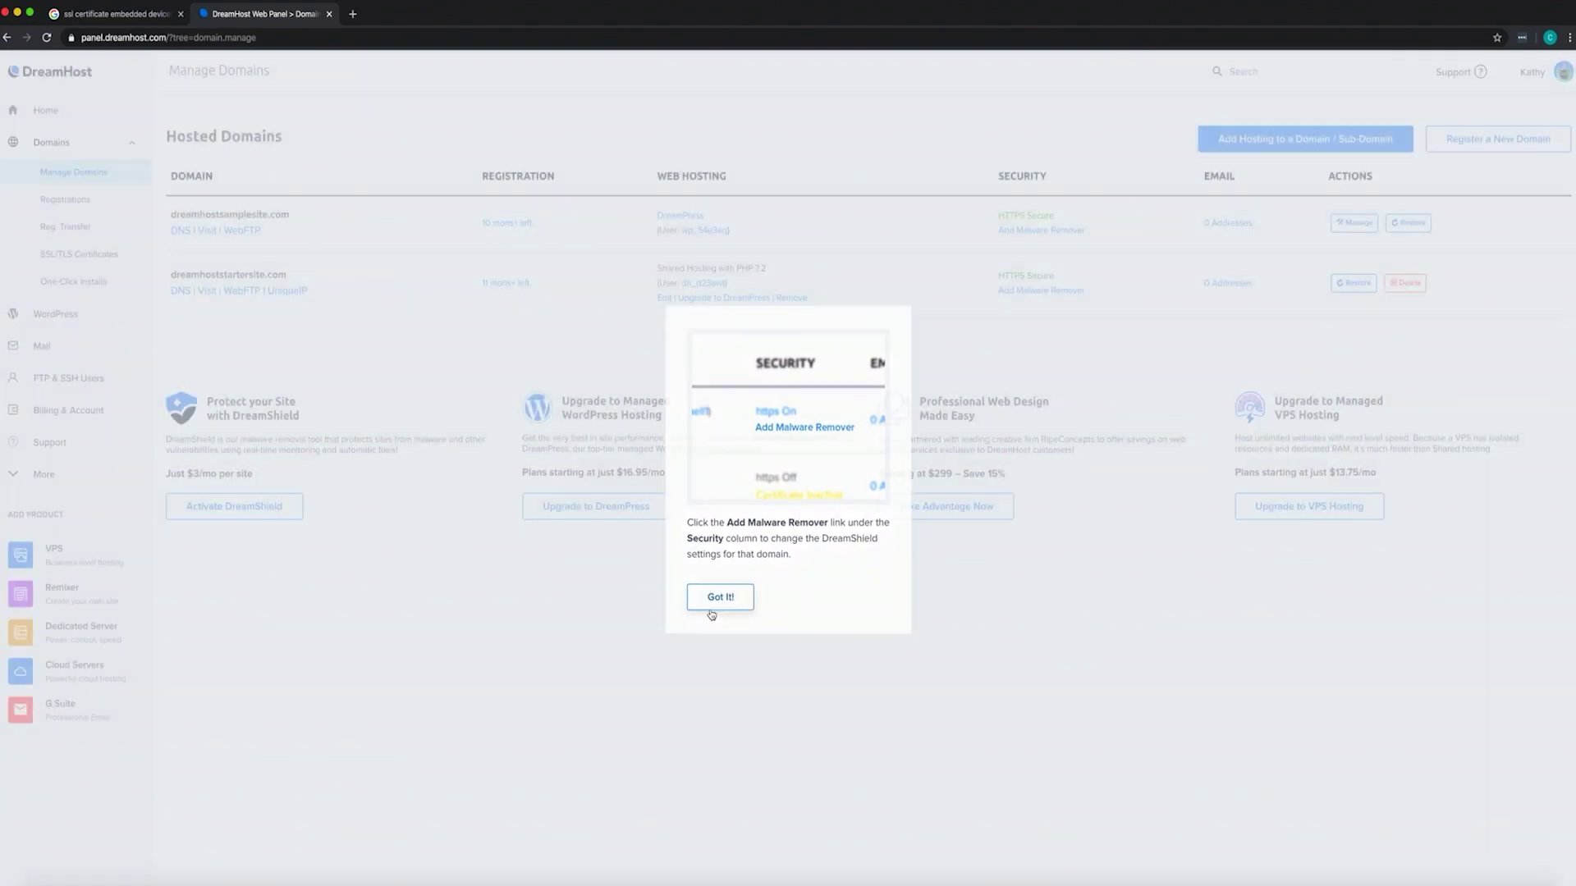
click(712, 611)
click(1018, 231)
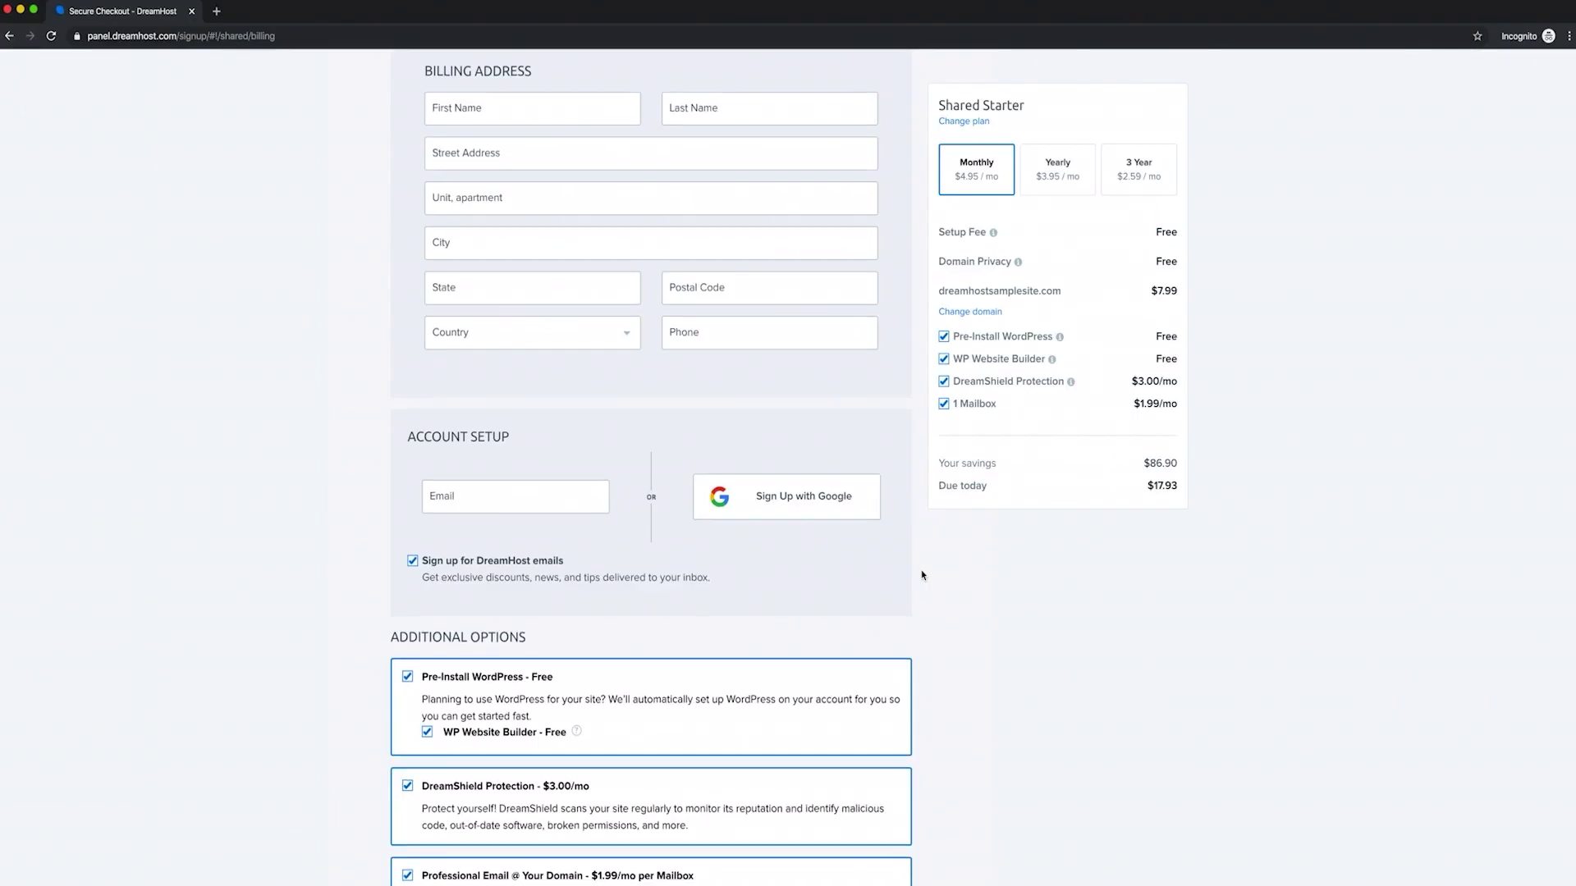
scroll(922, 575, down, 4)
scroll(922, 574, up, 3)
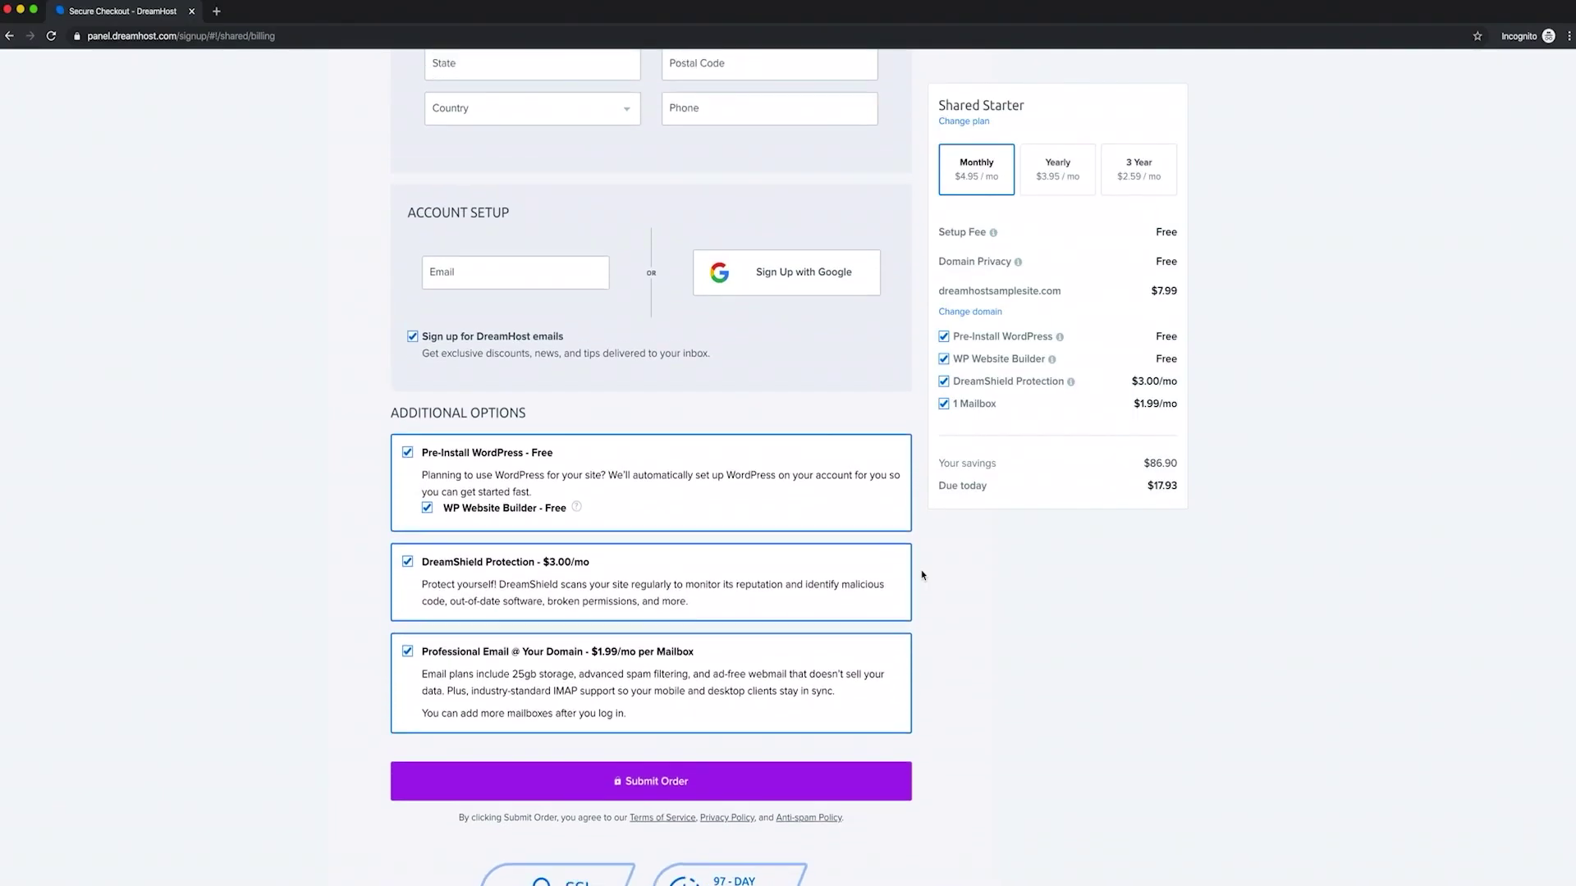